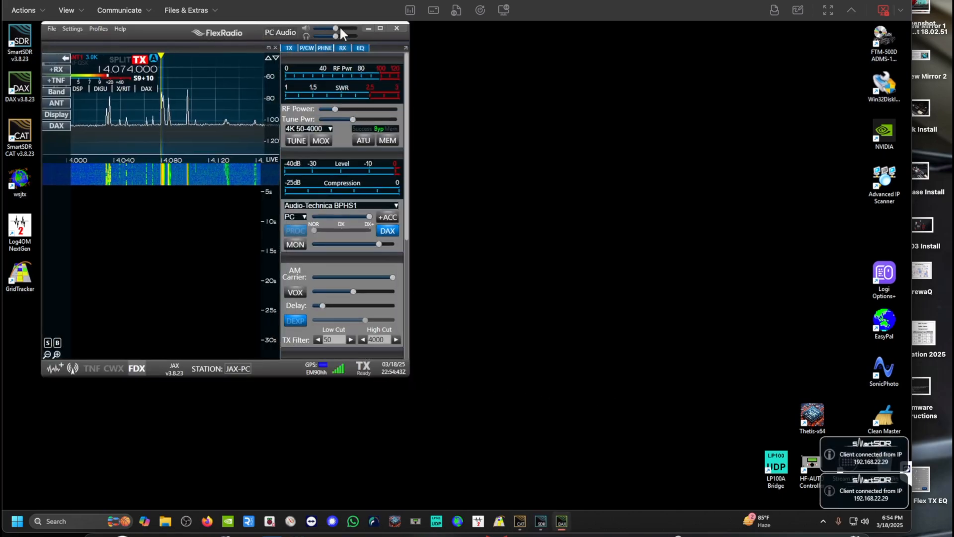
Maximize the SmartSDR window and bring the SmartSDR CAT window to the middle of the spectrum display
click(380, 28)
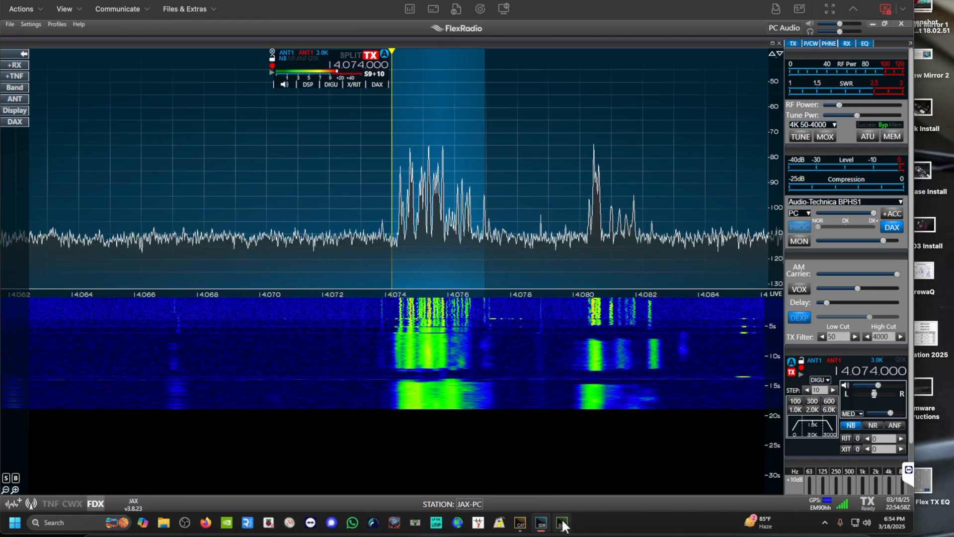
click(520, 523)
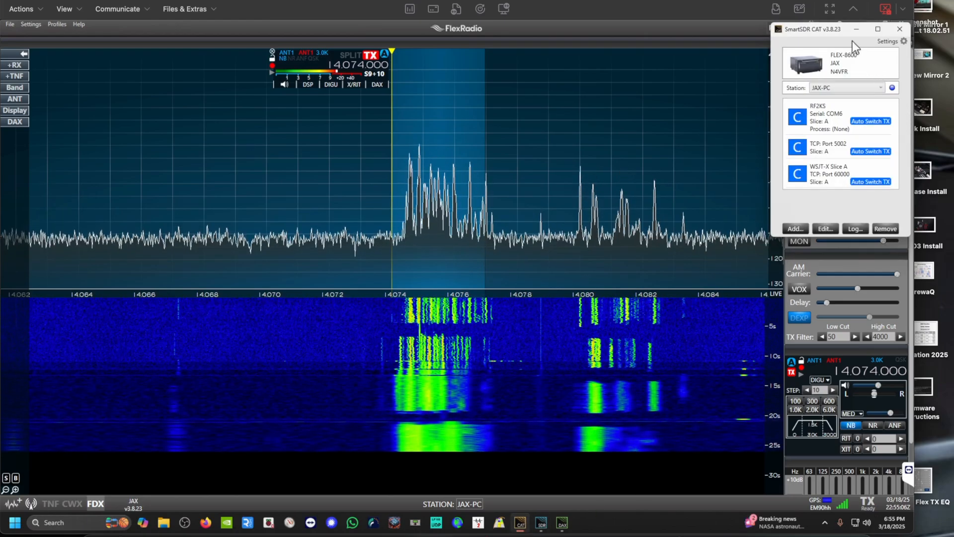
drag(840, 33, 557, 135)
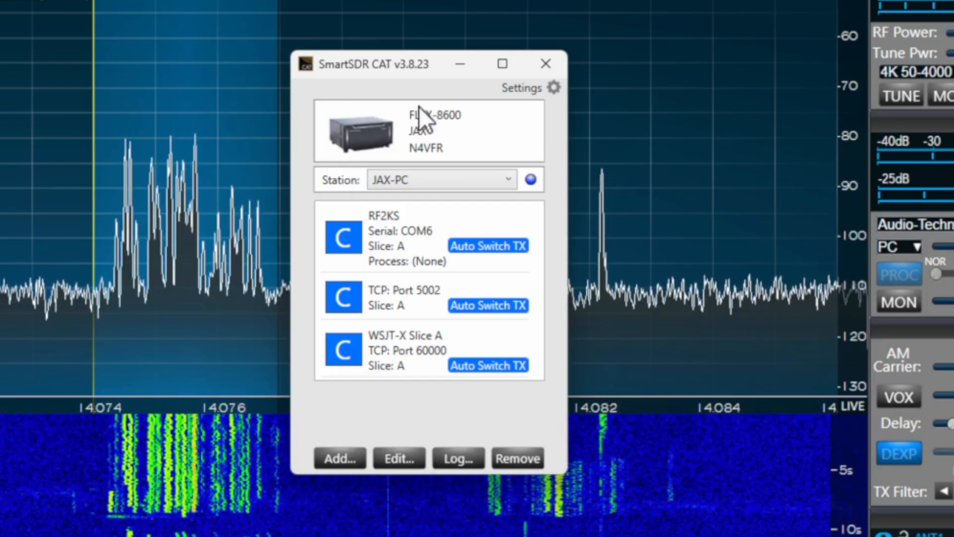
click(397, 268)
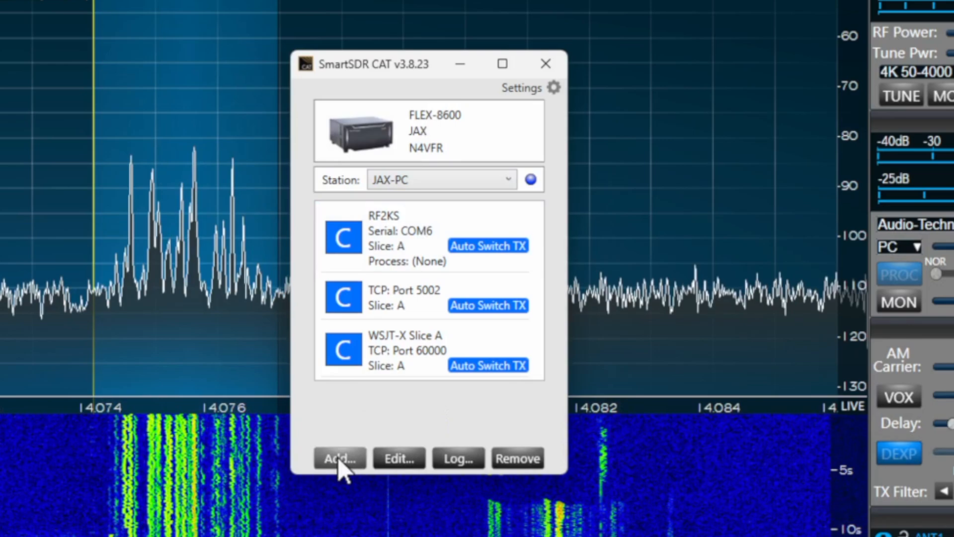
Fill in a new CAT port named WSJT-X Slice A with port type TCP, and discard it without saving
click(340, 458)
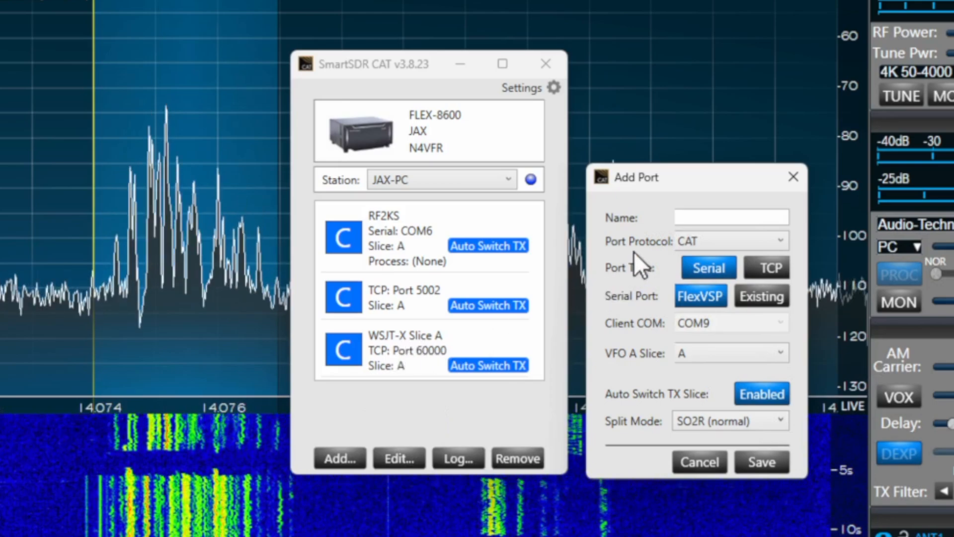
click(710, 219)
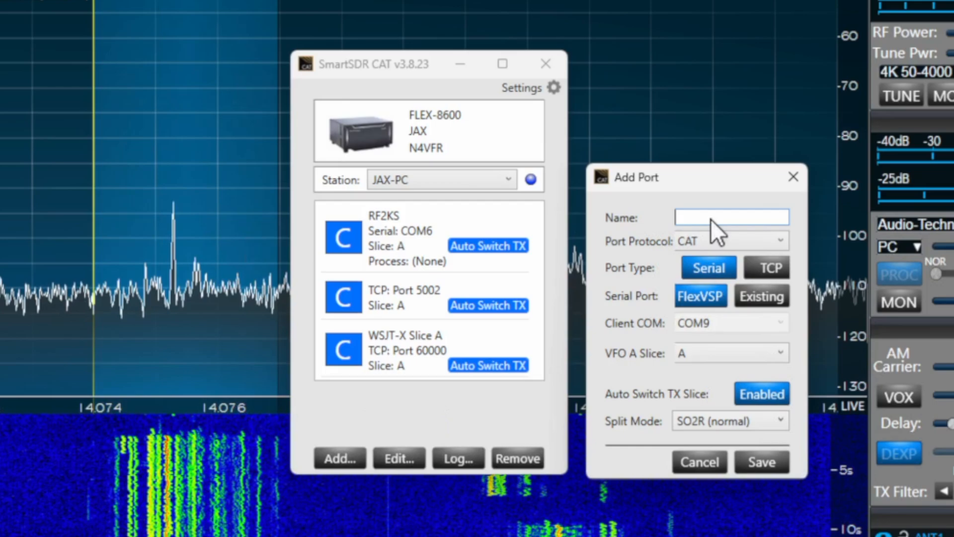
text(WSJ)
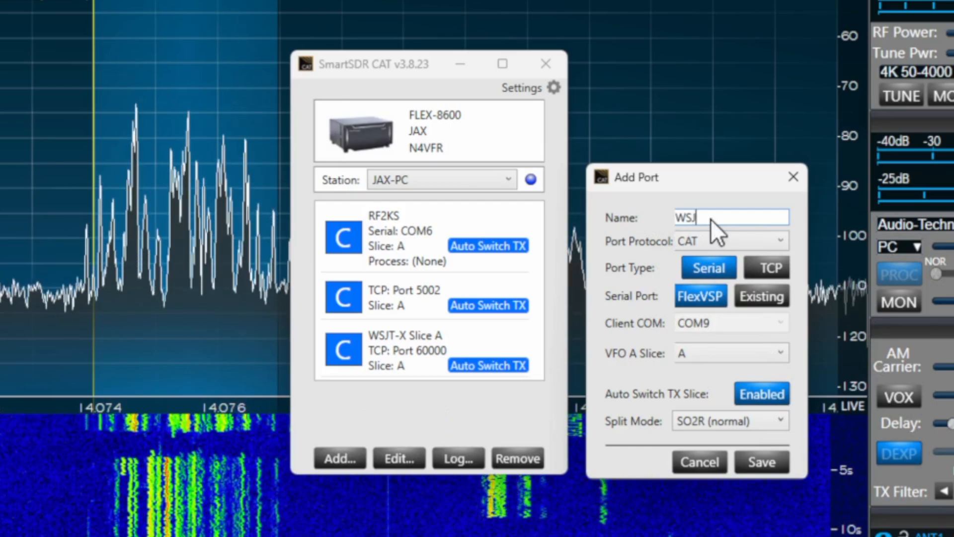
text(T-)
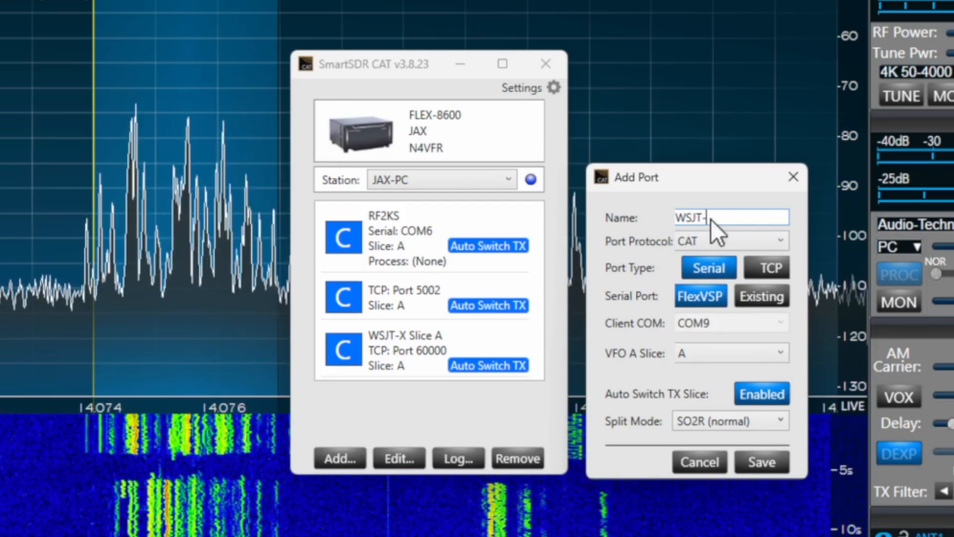
text(X)
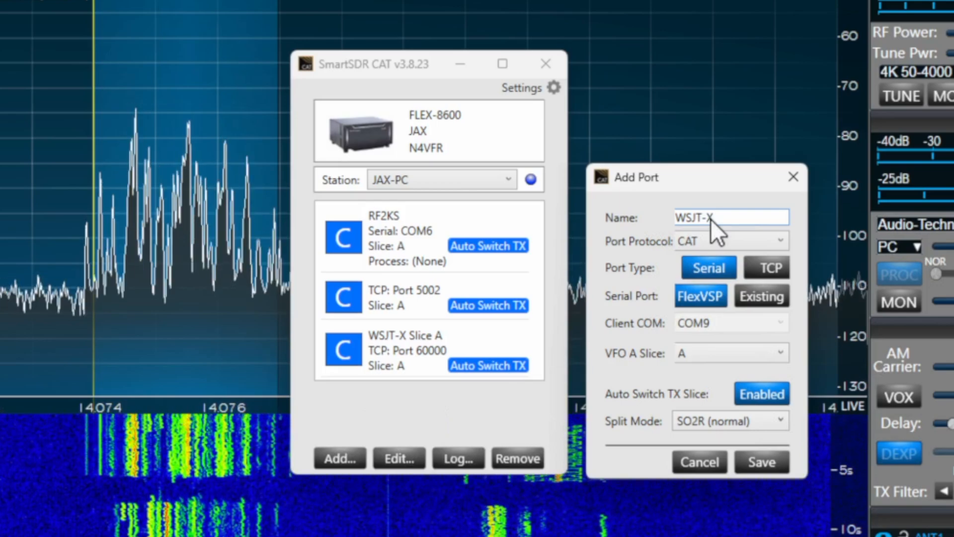
text( Slice)
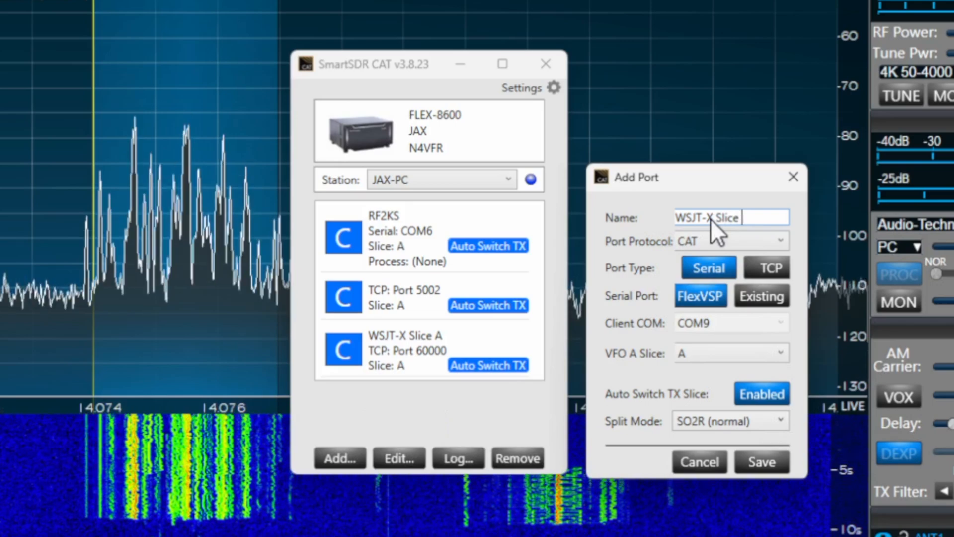
text( A)
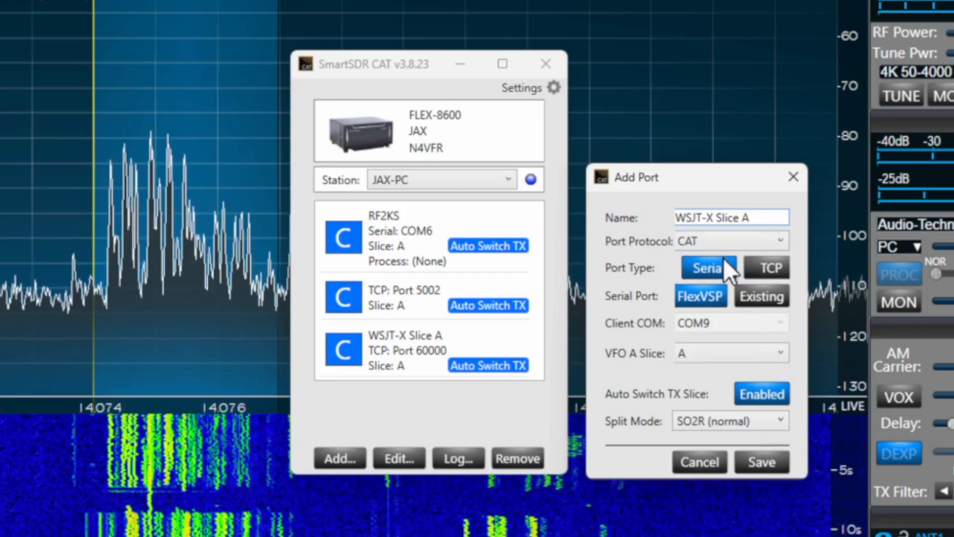
click(776, 268)
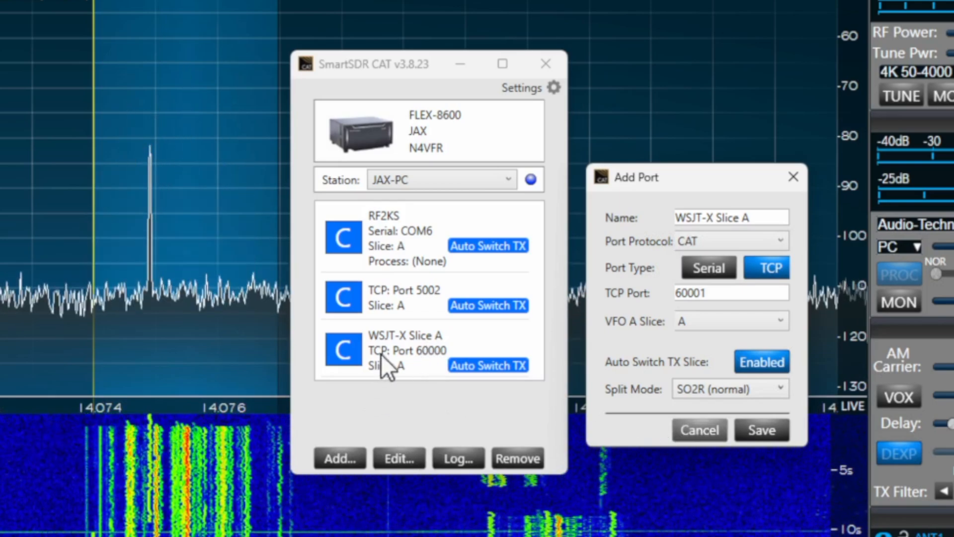
key(Escape)
Edit the existing WSJT-X Slice A port on TCP 60000, choose A as its VFO A slice, and save it
click(401, 354)
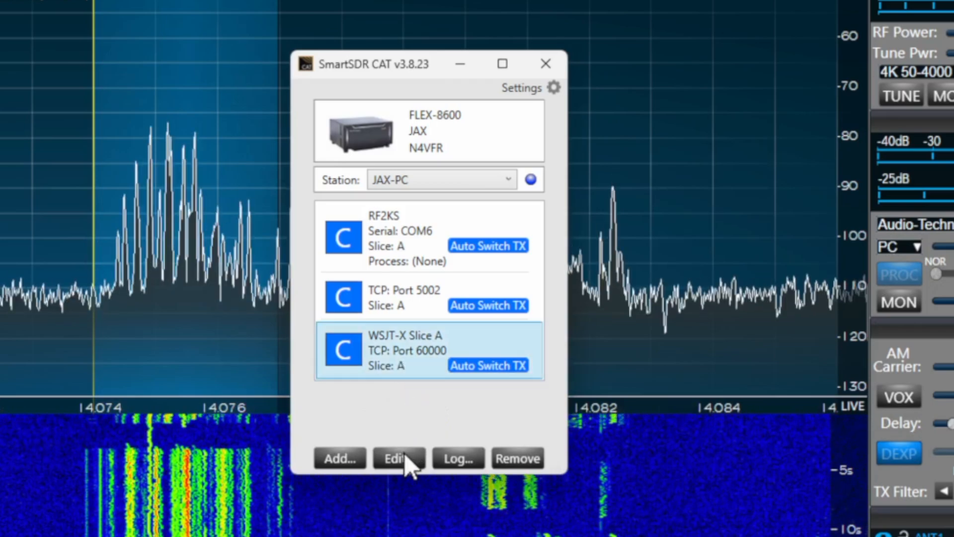
double_click(407, 343)
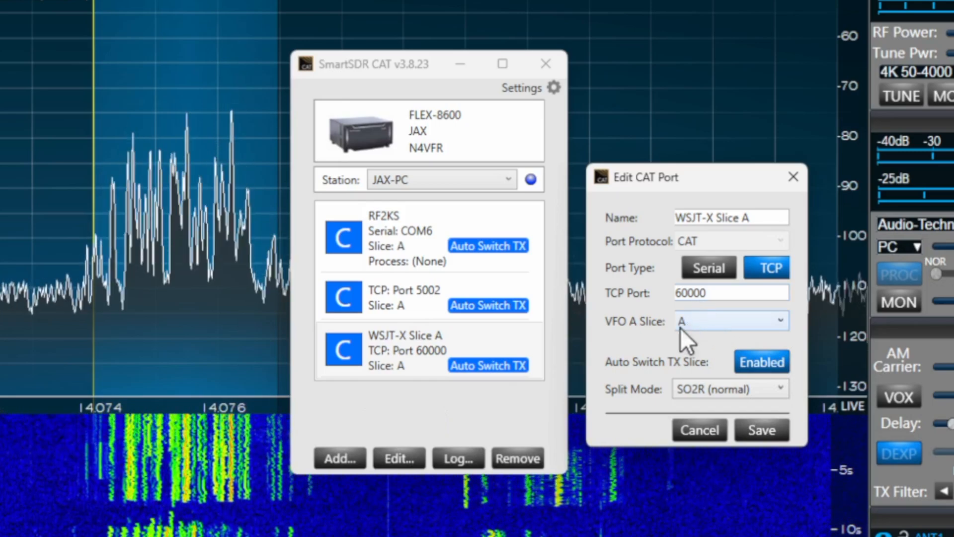
click(765, 323)
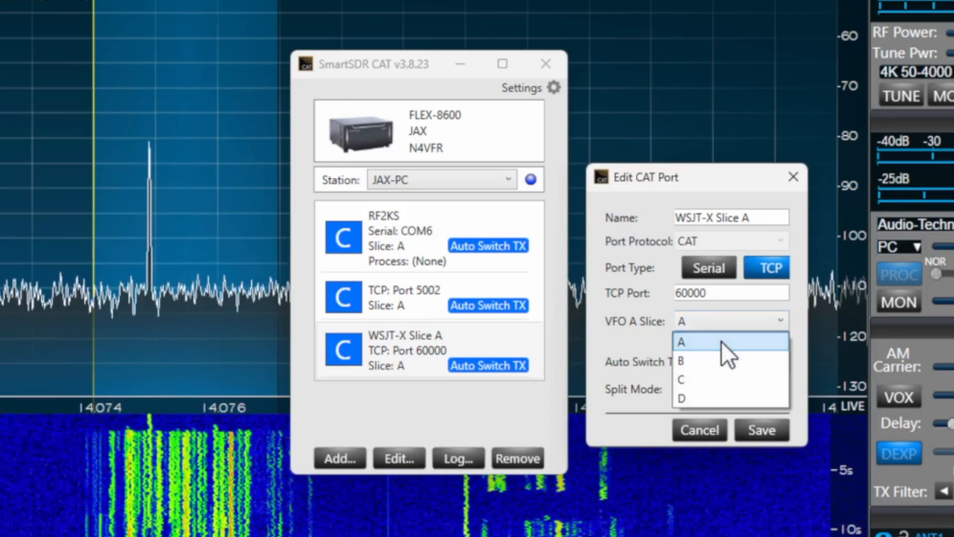
click(685, 336)
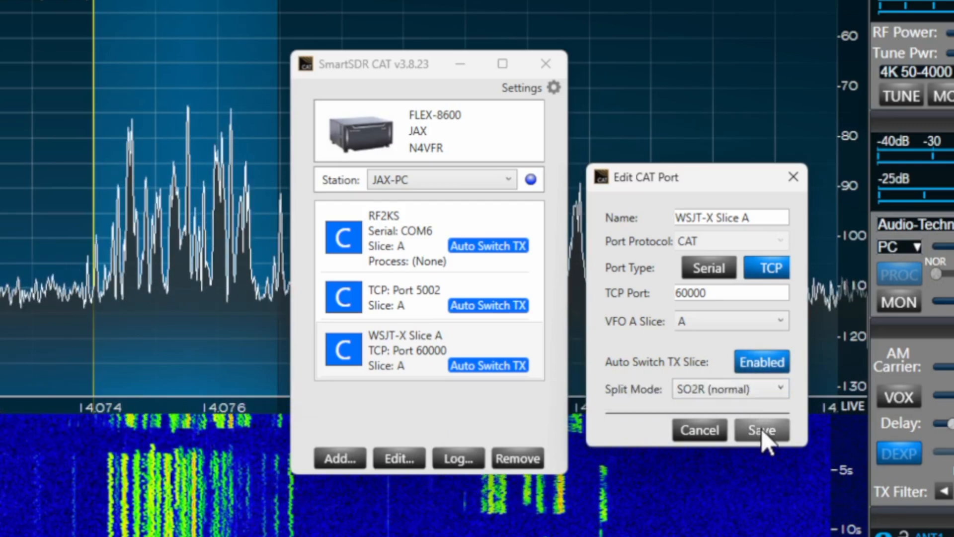
click(763, 431)
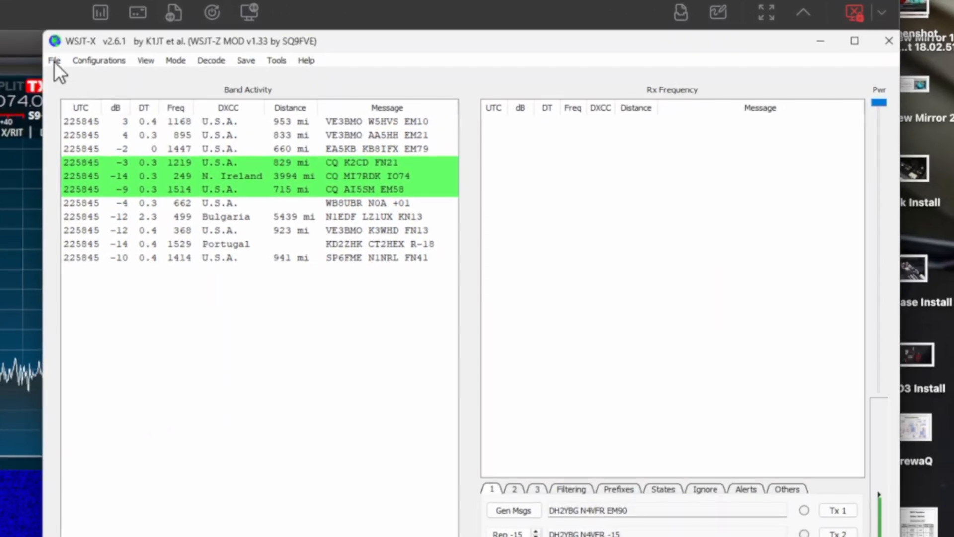
Switch to WSJT-X and select FlexRadio 6xxx as the rig in its radio settings
click(54, 61)
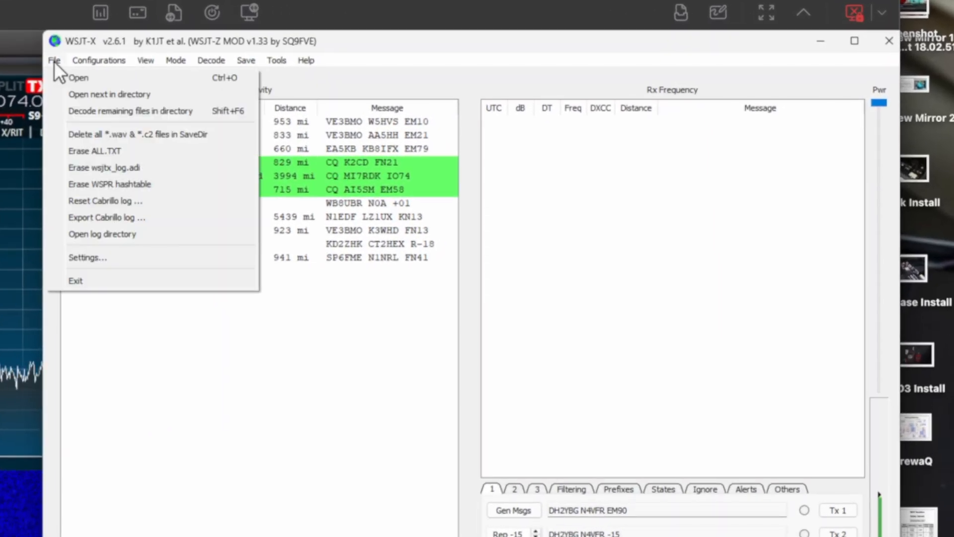
mouse_move(120, 62)
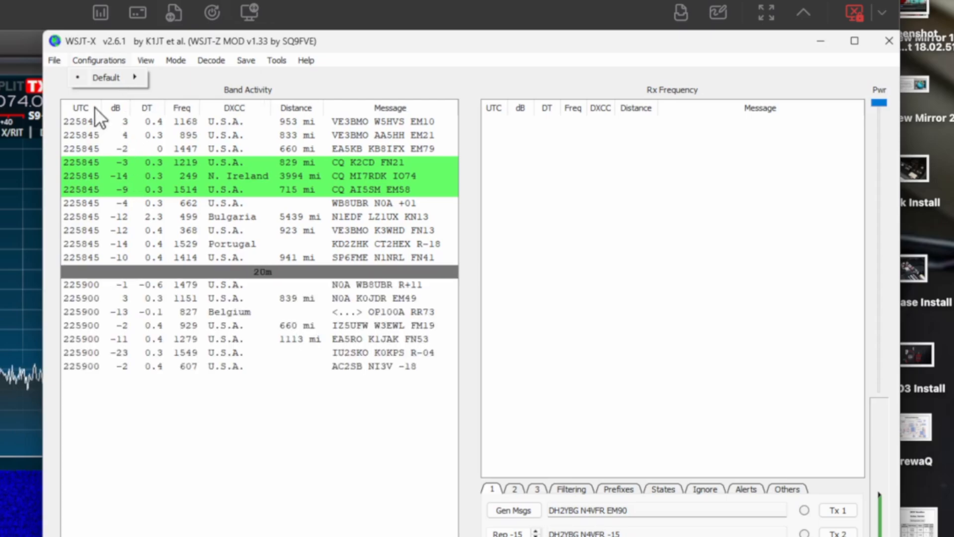
click(56, 61)
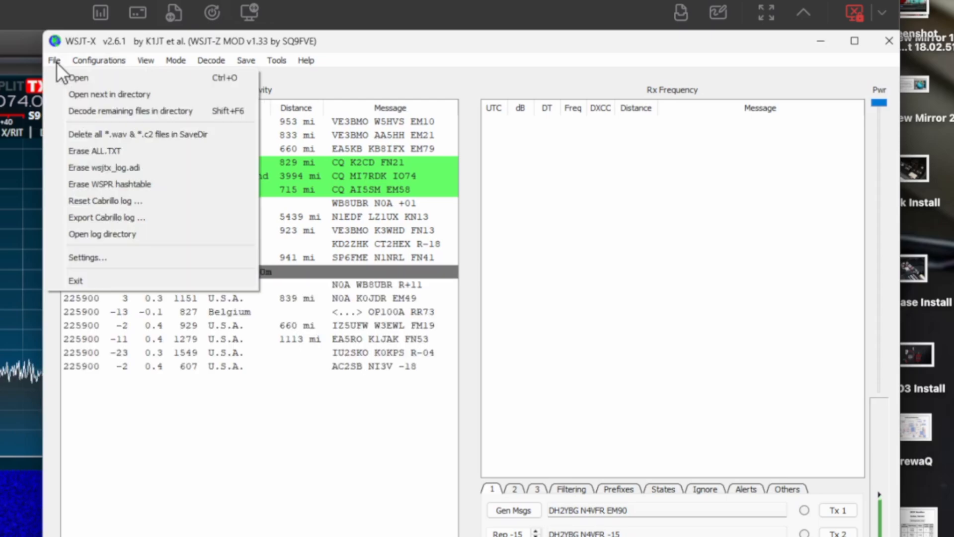
click(73, 259)
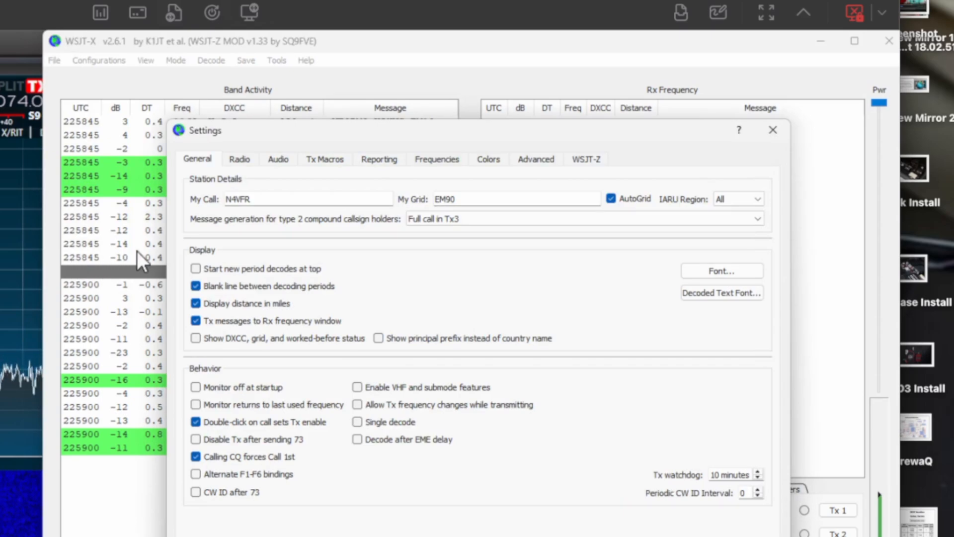
click(239, 158)
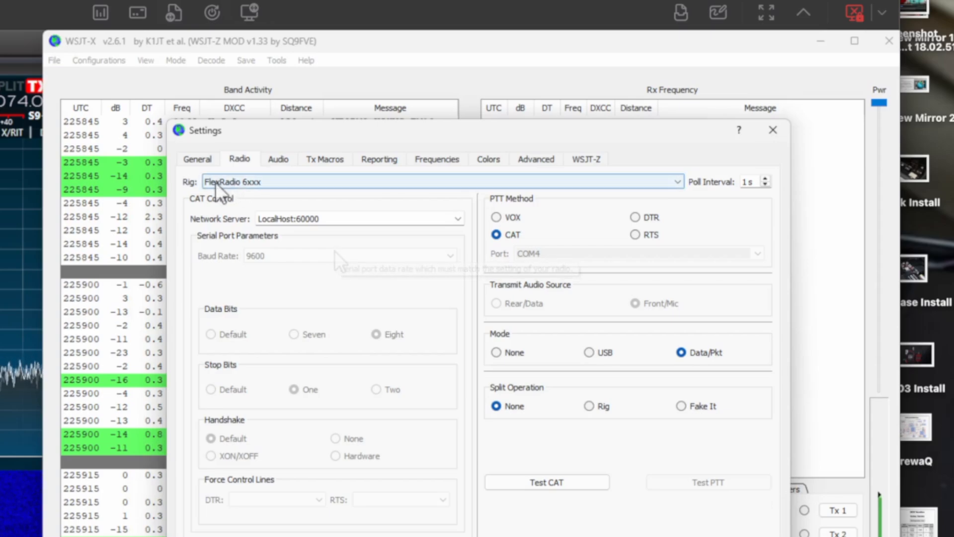
click(676, 182)
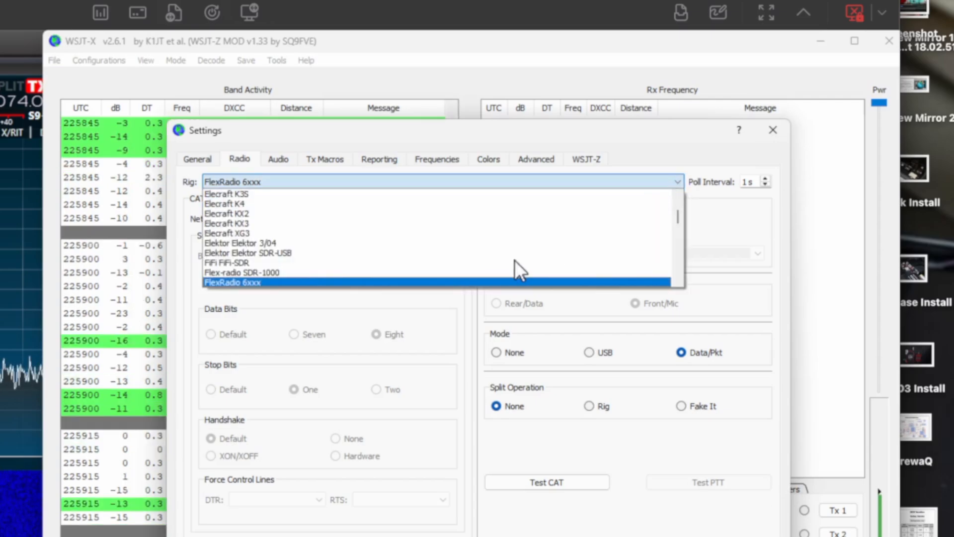
click(270, 282)
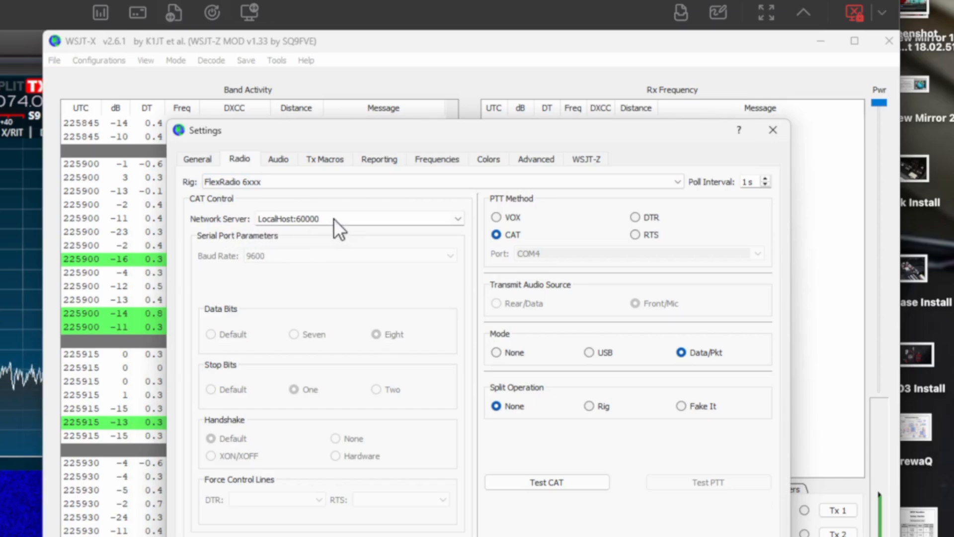
Test the CAT connection to the radio and accept the radio settings
mouse_move(333, 219)
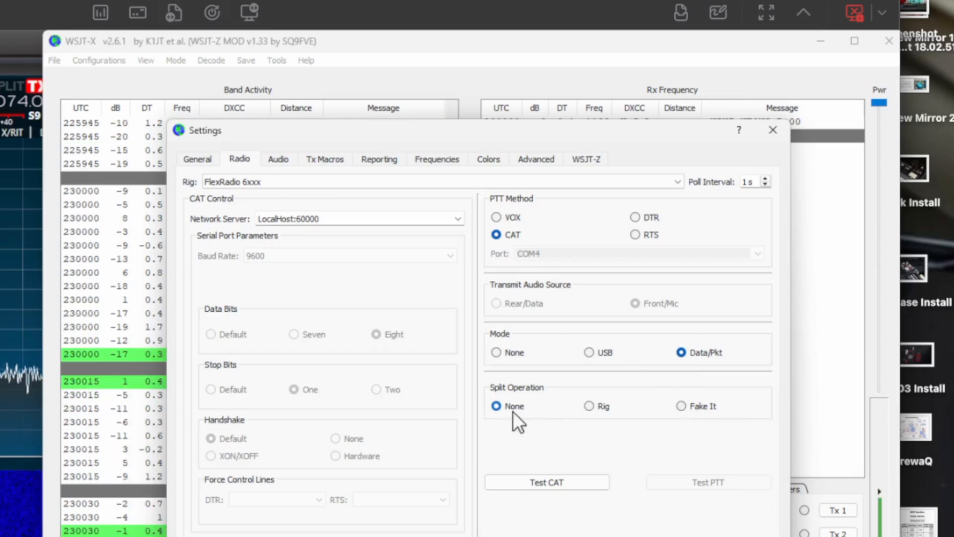
click(536, 480)
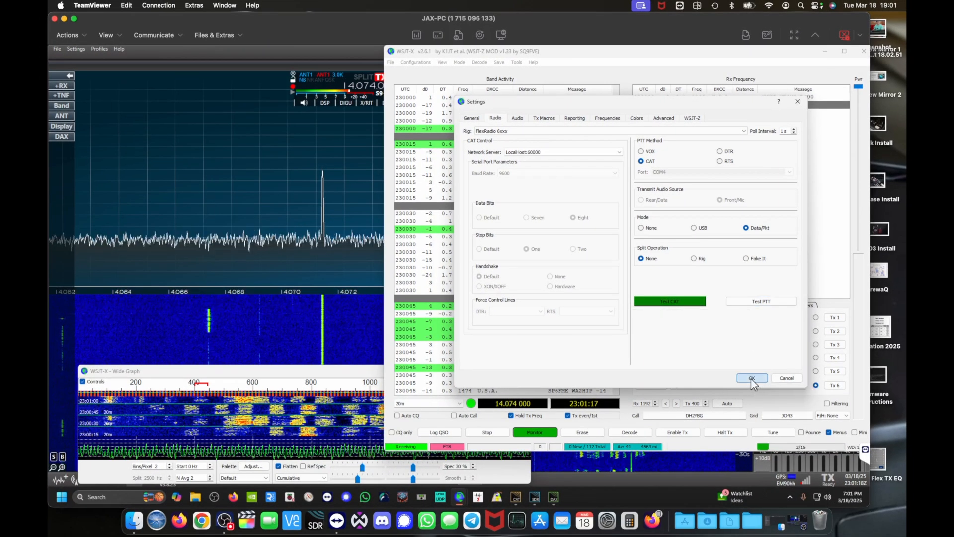
click(751, 378)
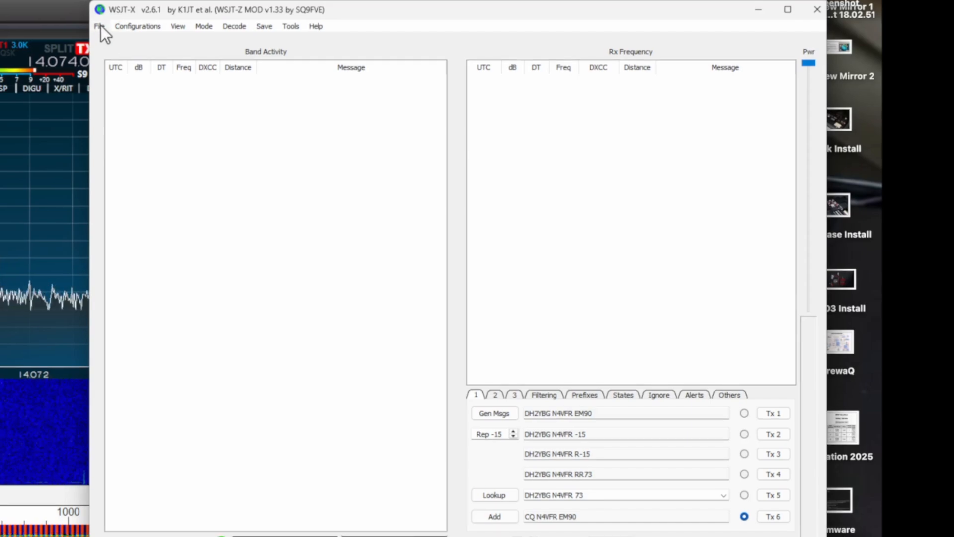
Reopen the WSJT-X settings and set the soundcard input to DAX Audio RX 1 (FlexRadio Systems DAX Audio)
click(391, 62)
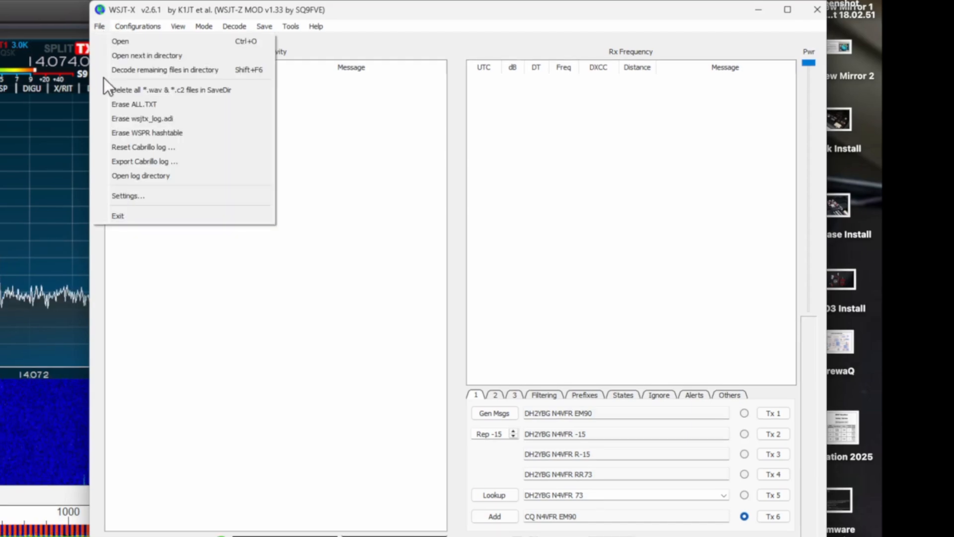
click(135, 196)
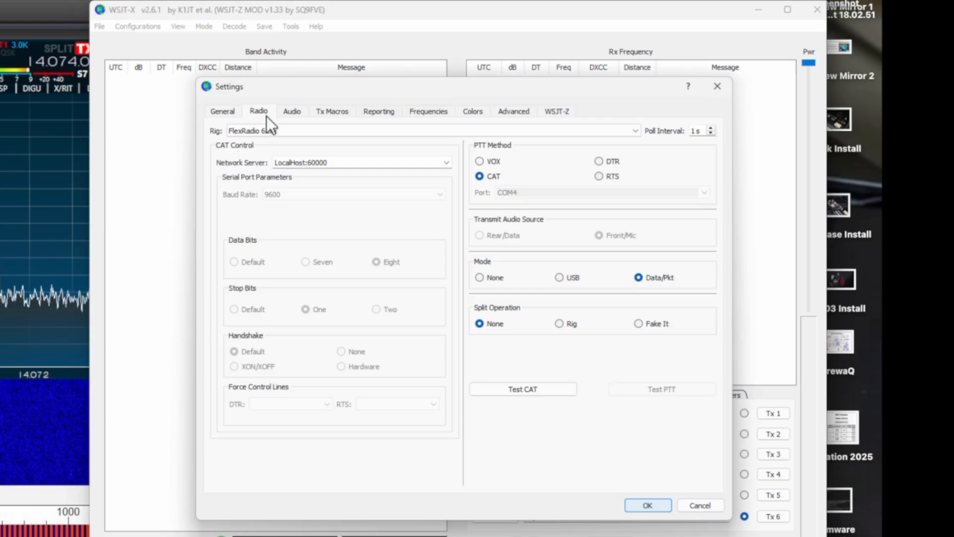
click(292, 112)
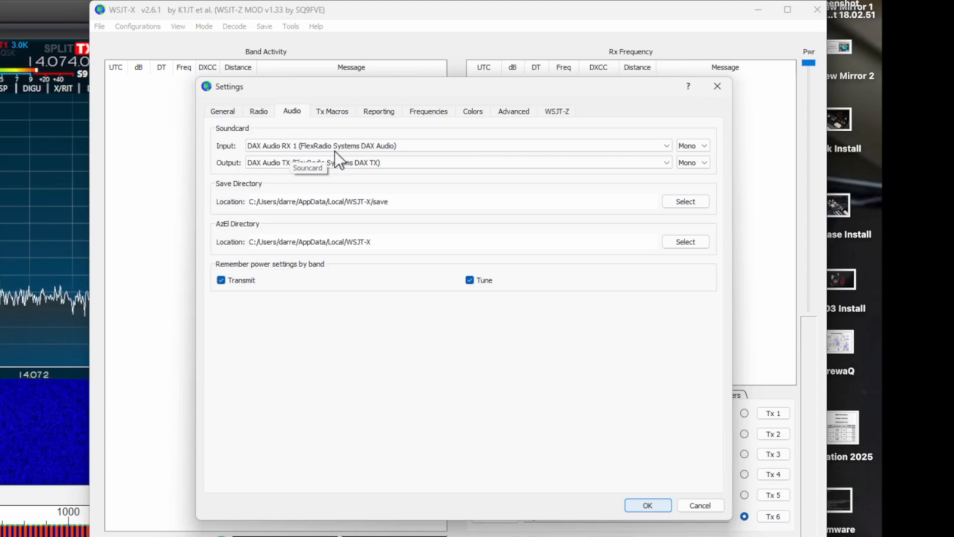
click(666, 145)
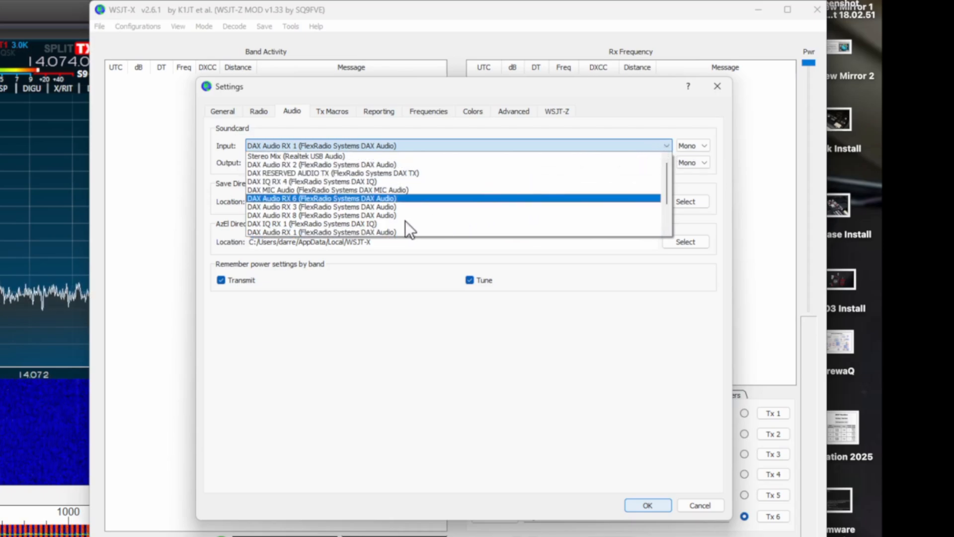
click(375, 231)
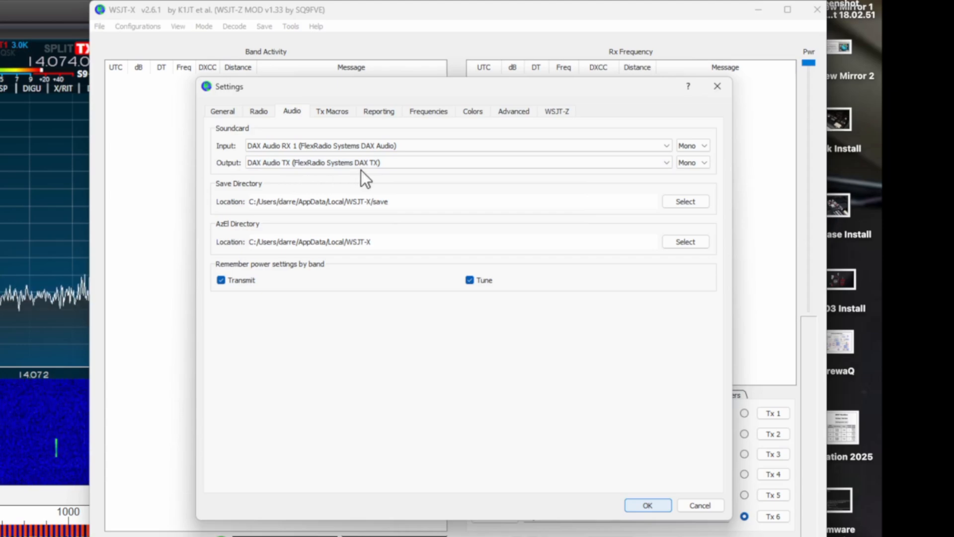
Set the soundcard output to DAX Audio TX (FlexRadio Systems DAX TX) and accept the audio settings
click(665, 163)
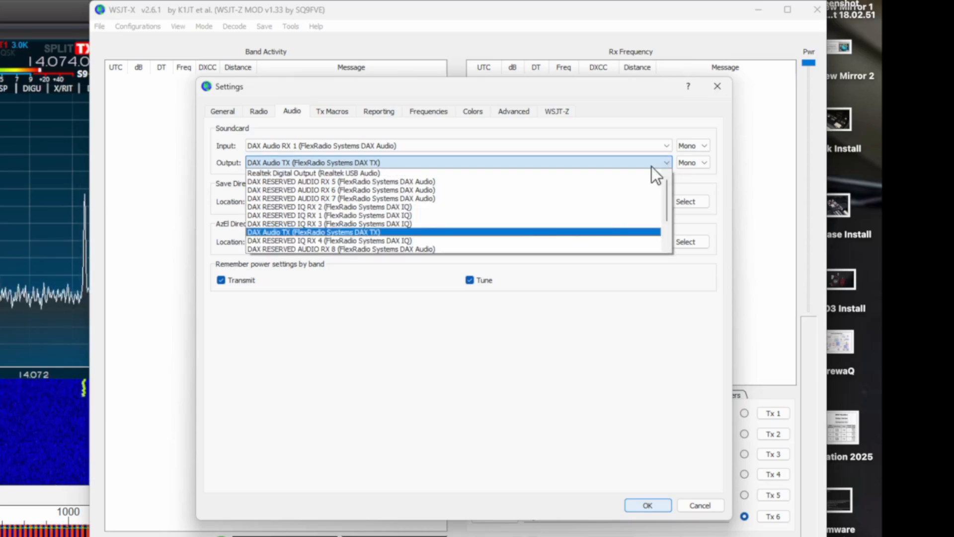
click(389, 231)
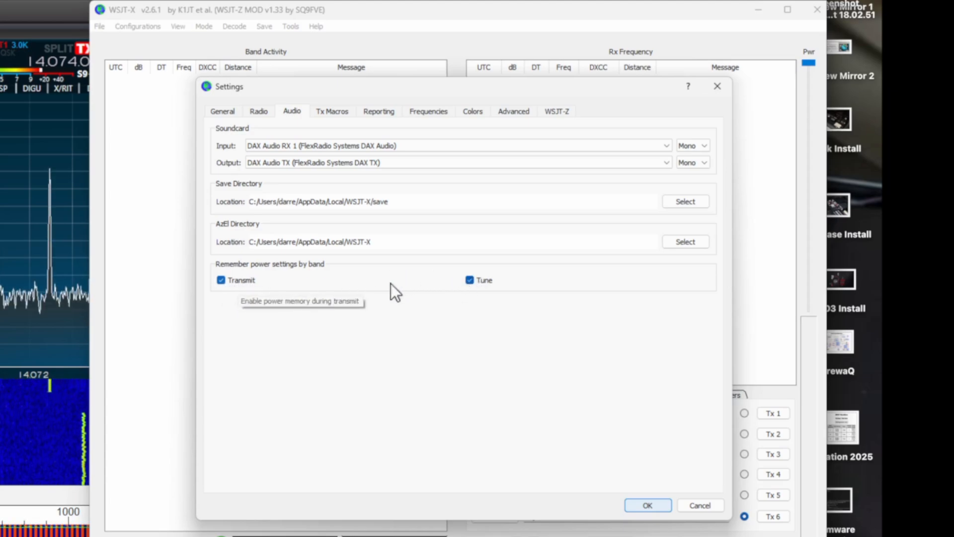
click(647, 505)
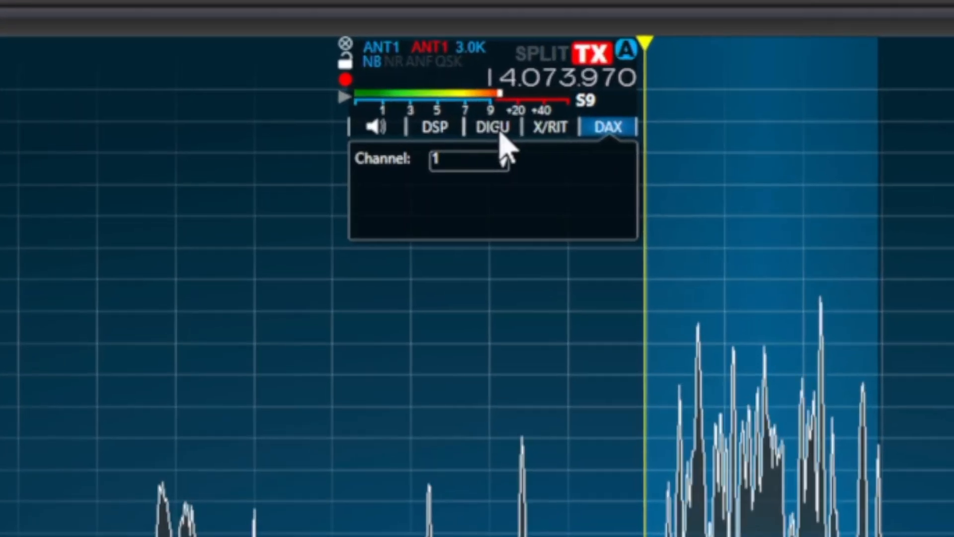
Set slice A to DIGU mode and assign it to DAX channel 1
click(497, 130)
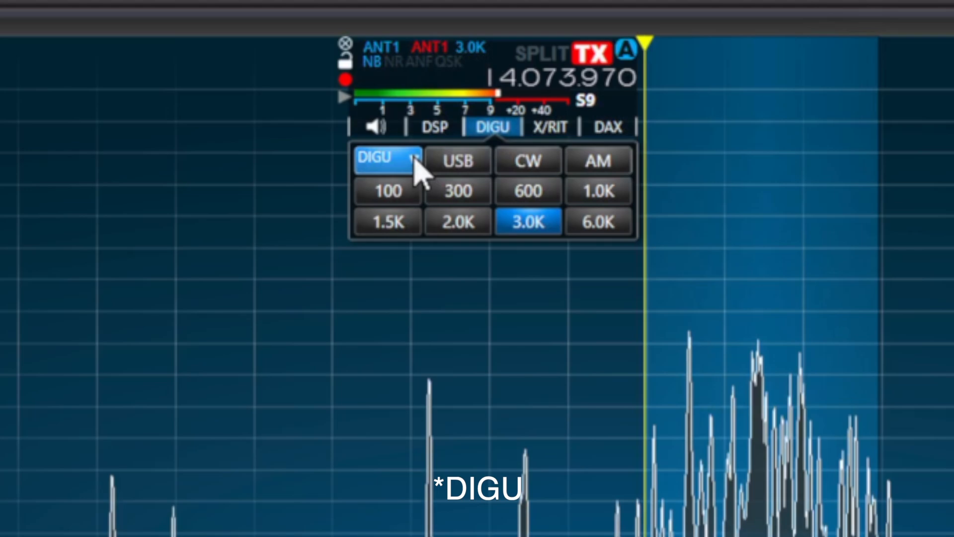
click(413, 159)
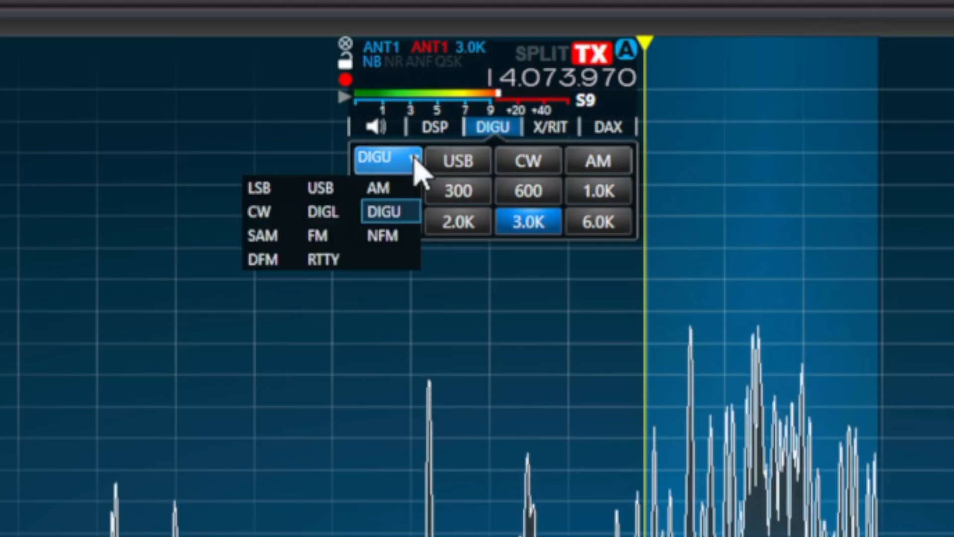
click(397, 220)
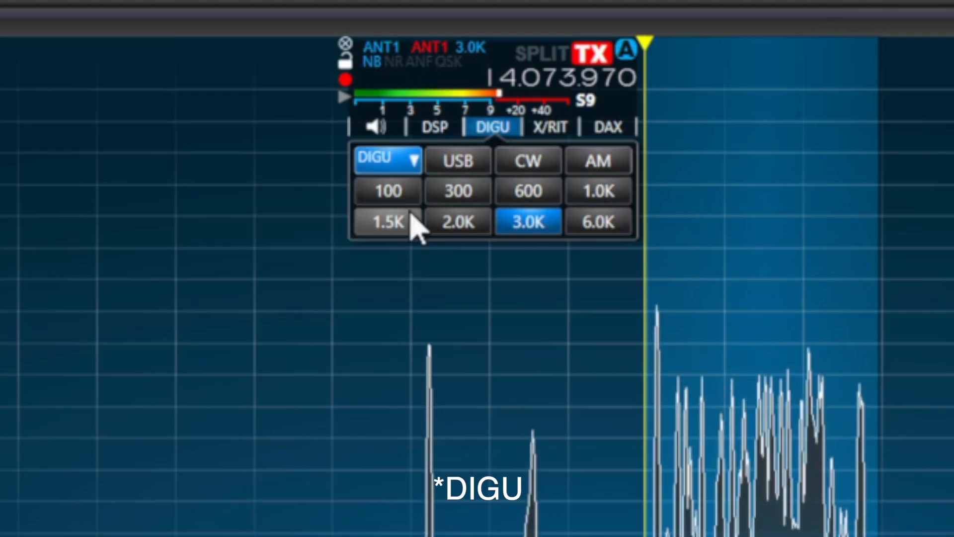
click(619, 142)
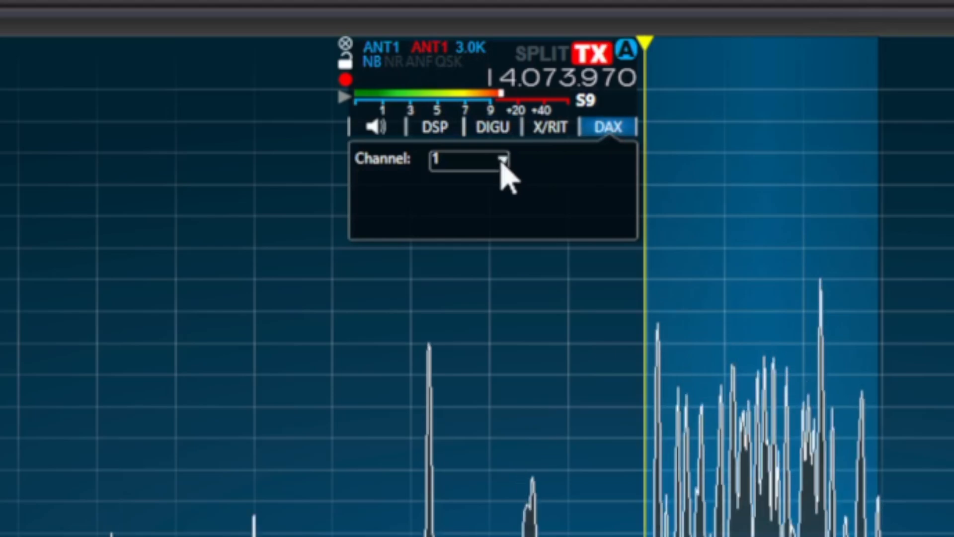
click(502, 161)
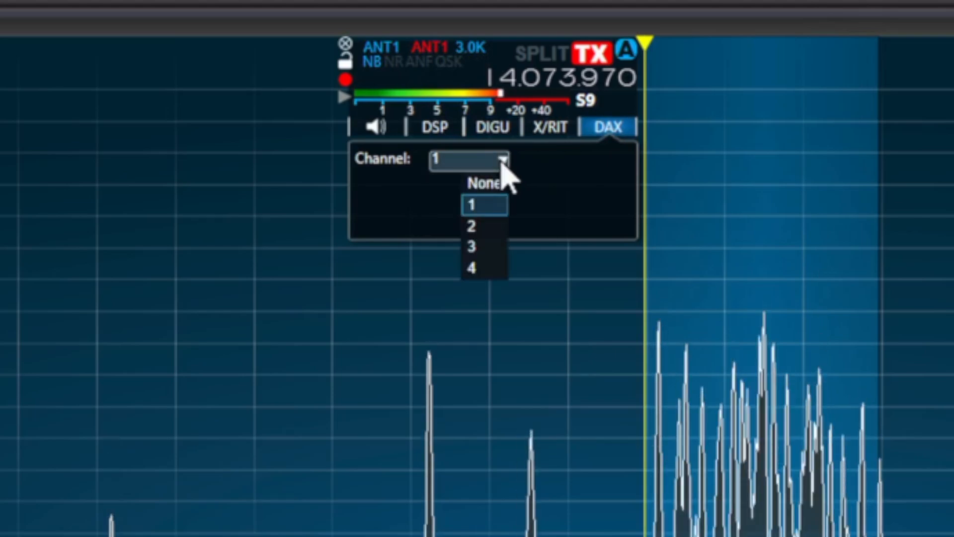
click(495, 205)
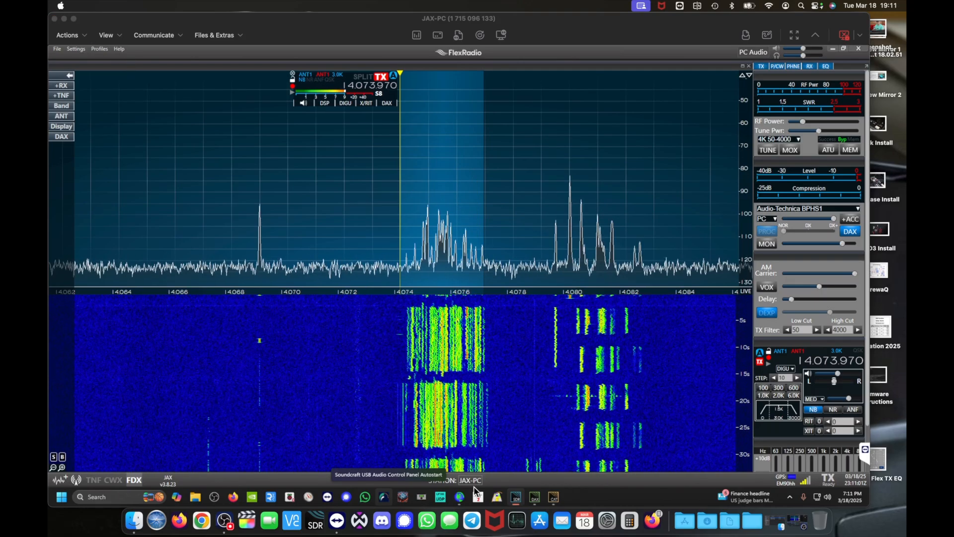
Open the SmartSDR DAX window and set the TX stream gain to 45
click(535, 498)
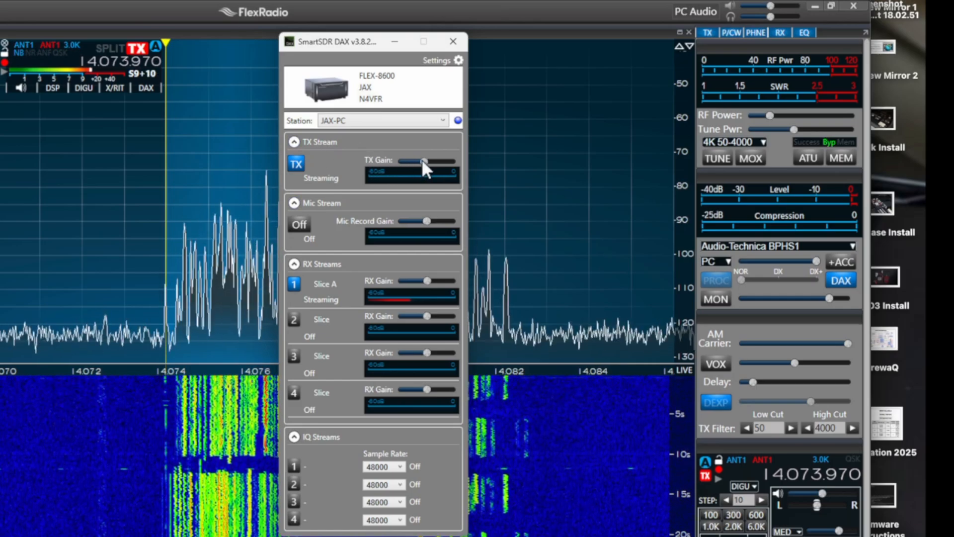
mouse_move(422, 159)
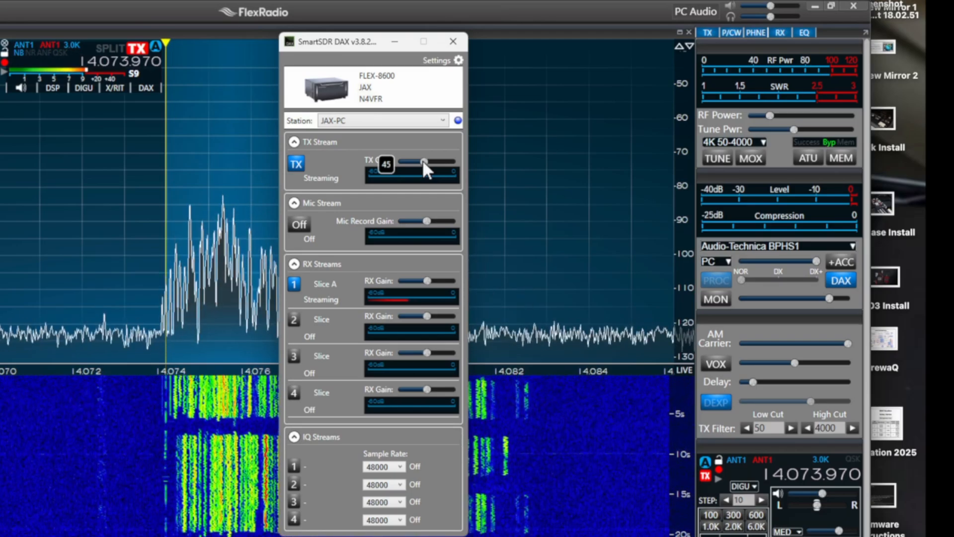
mouse_move(422, 159)
mouse_down()
mouse_move(410, 159)
mouse_move(420, 158)
mouse_up()
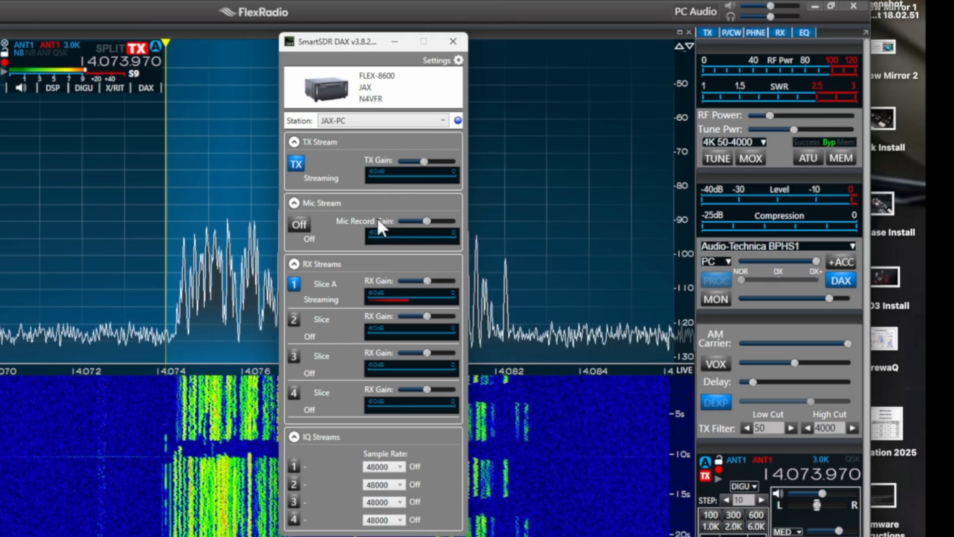
Switch the DAX RX stream on channel 1 for slice A off and back on
mouse_move(332, 296)
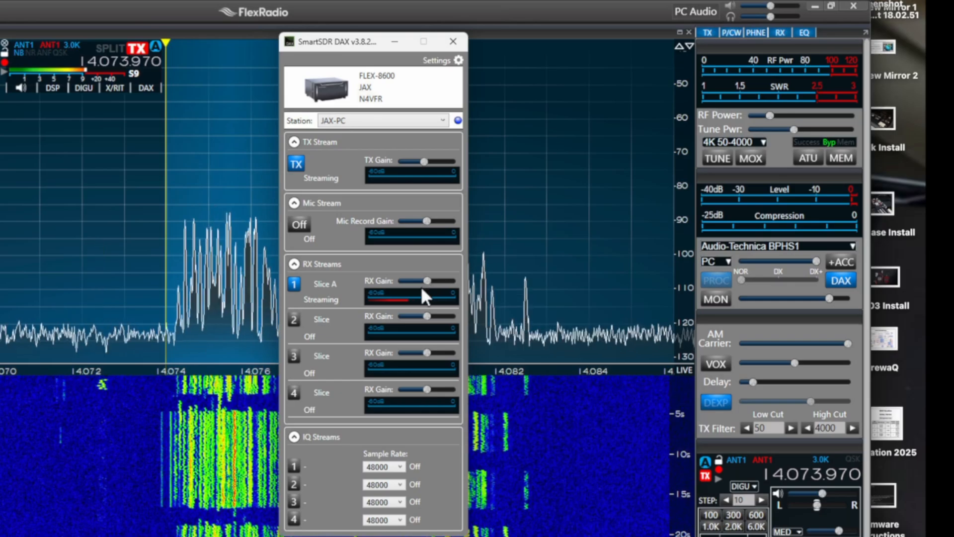
mouse_move(426, 280)
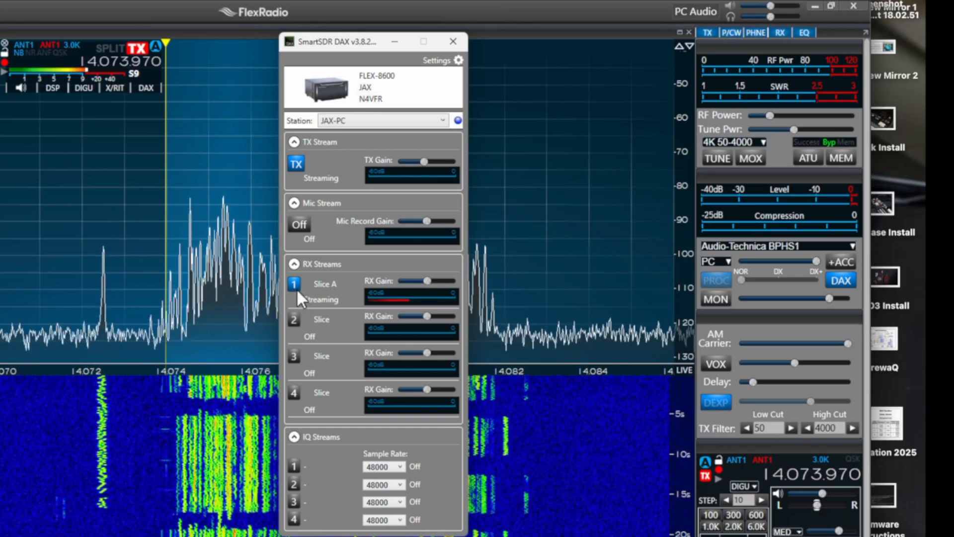
mouse_move(293, 287)
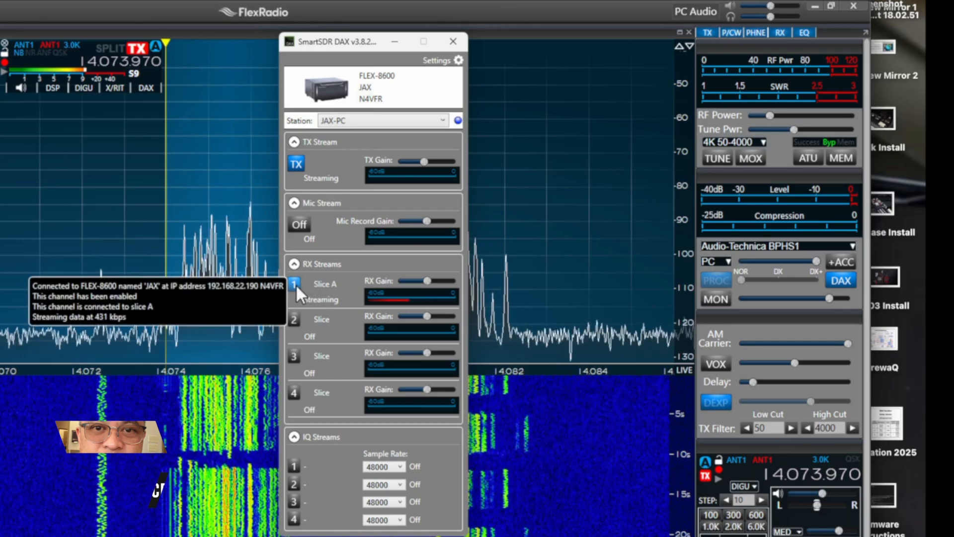
click(294, 284)
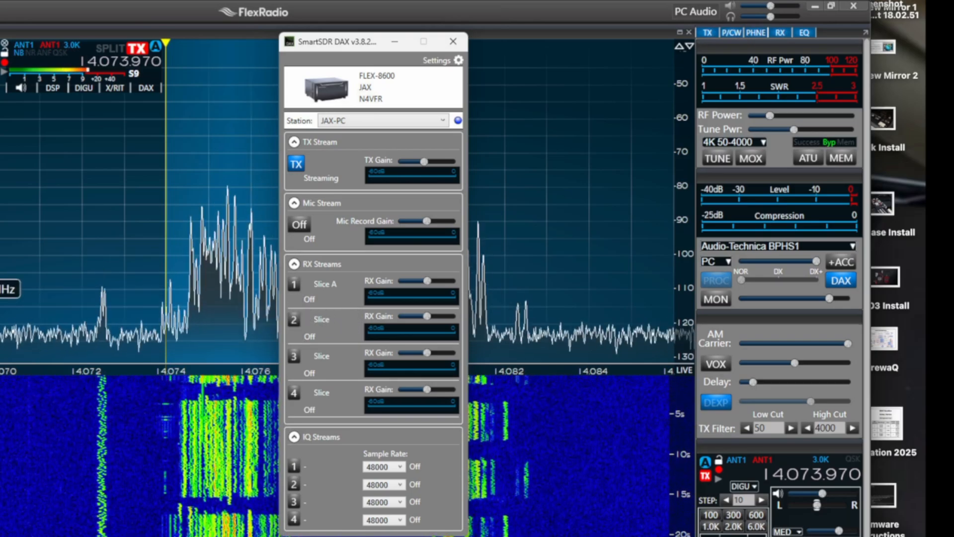
click(294, 284)
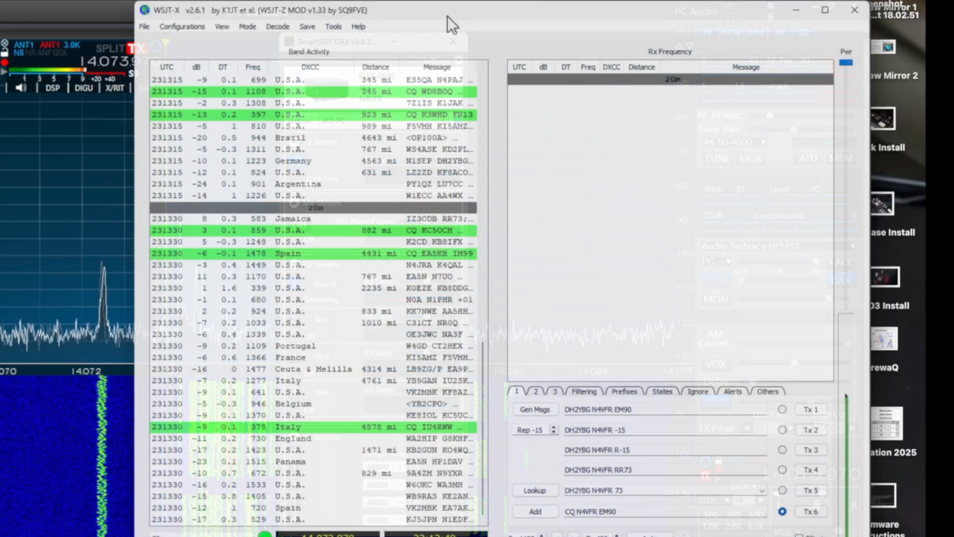
Move the WSJT-X window clear of the SmartSDR DAX window and transmit a test tune signal
drag(448, 16, 0, 25)
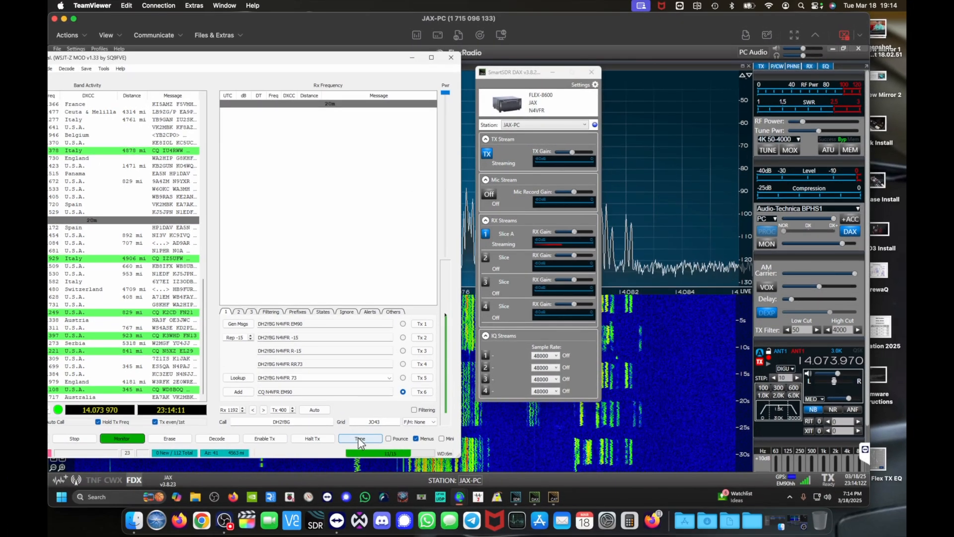
click(358, 438)
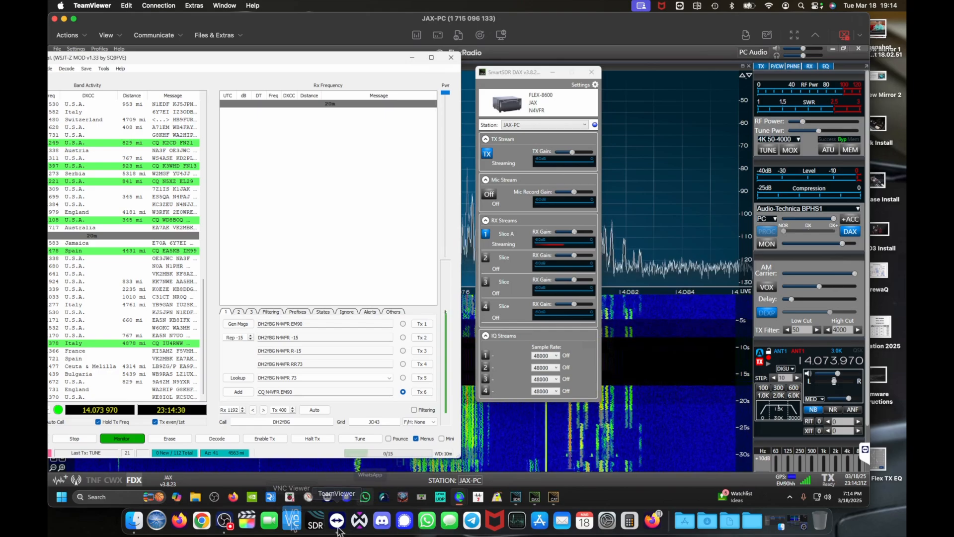
Connect to the RF2K-S Remote amplifier in VNC Viewer and wake its display
click(292, 521)
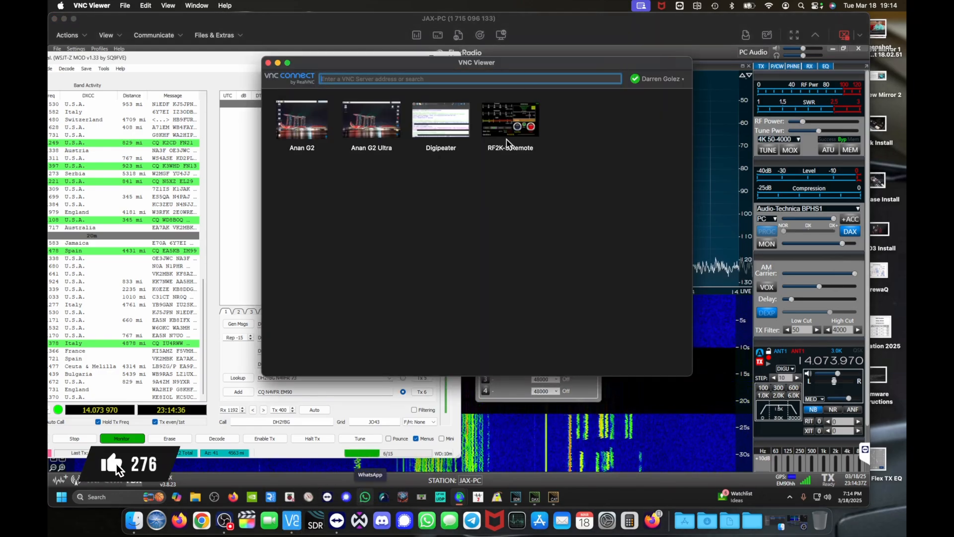
click(508, 144)
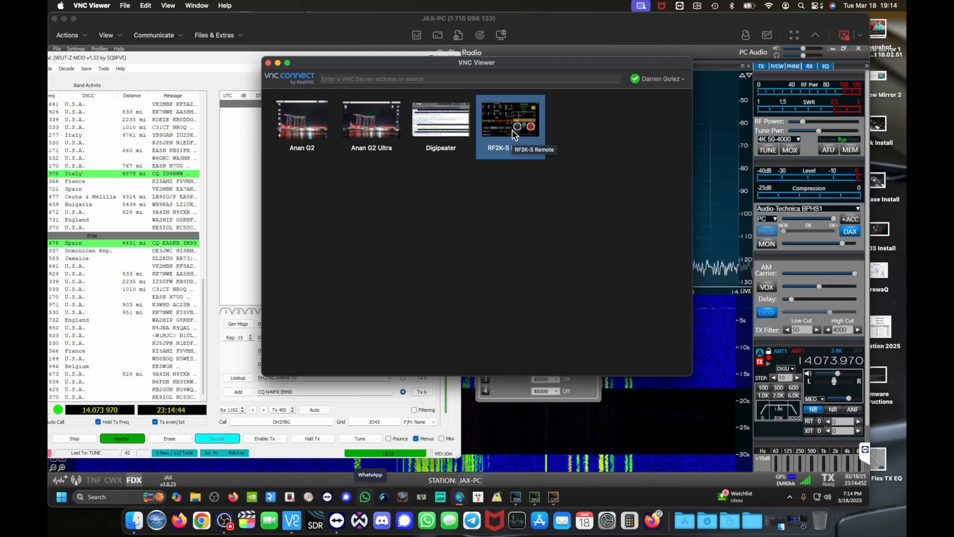
double_click(513, 134)
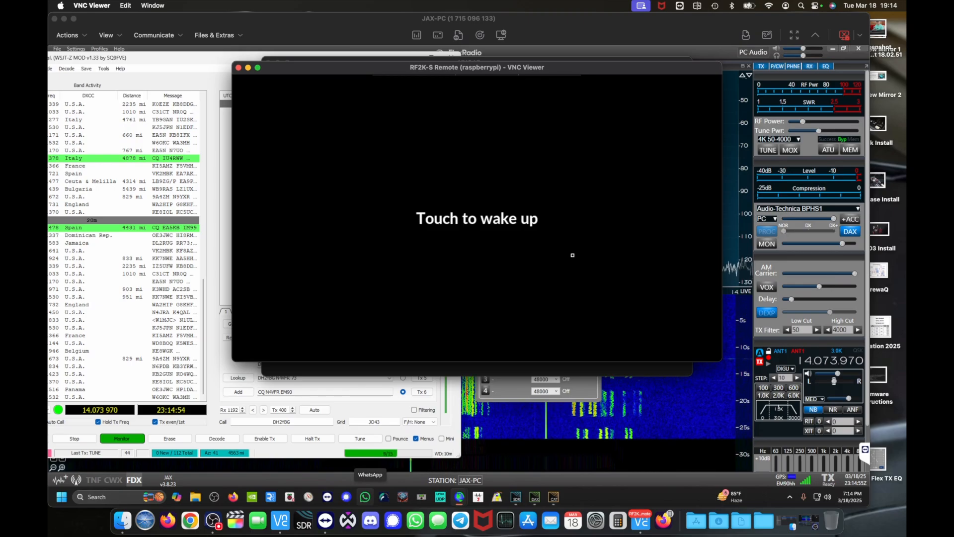
click(471, 271)
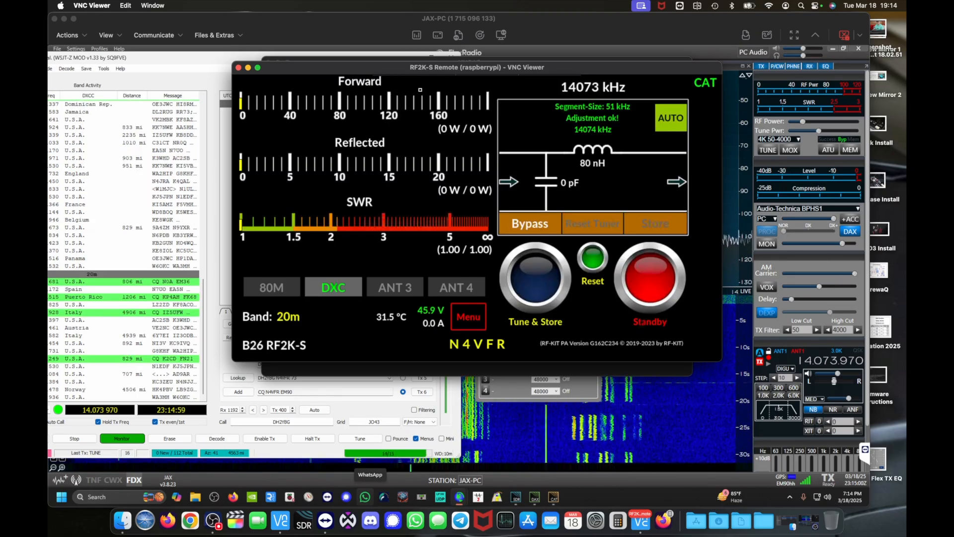
Close the VNC Viewer connection list, then move and shrink the RF2K-S Remote window to uncover WSJT-X and the DAX window
mouse_move(386, 74)
drag(386, 70, 536, 198)
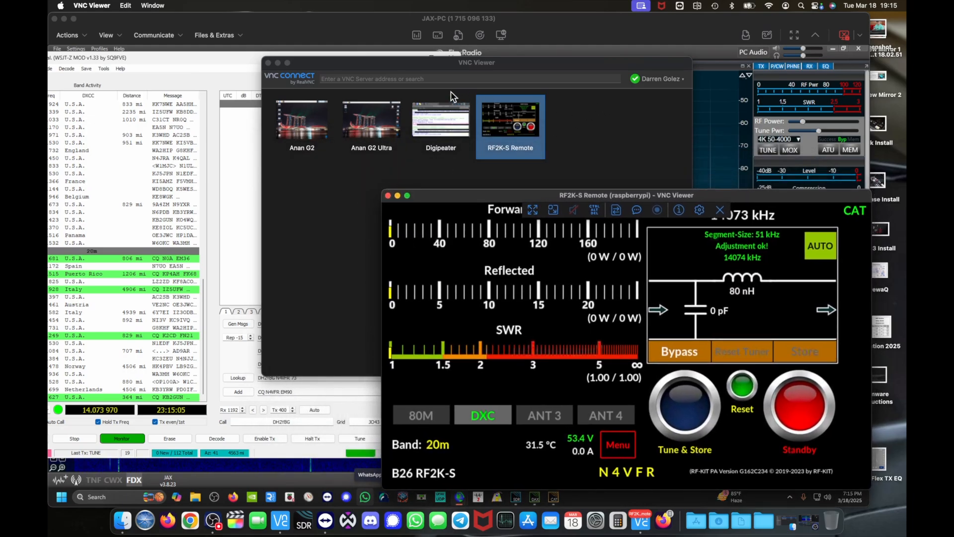
click(374, 67)
click(268, 63)
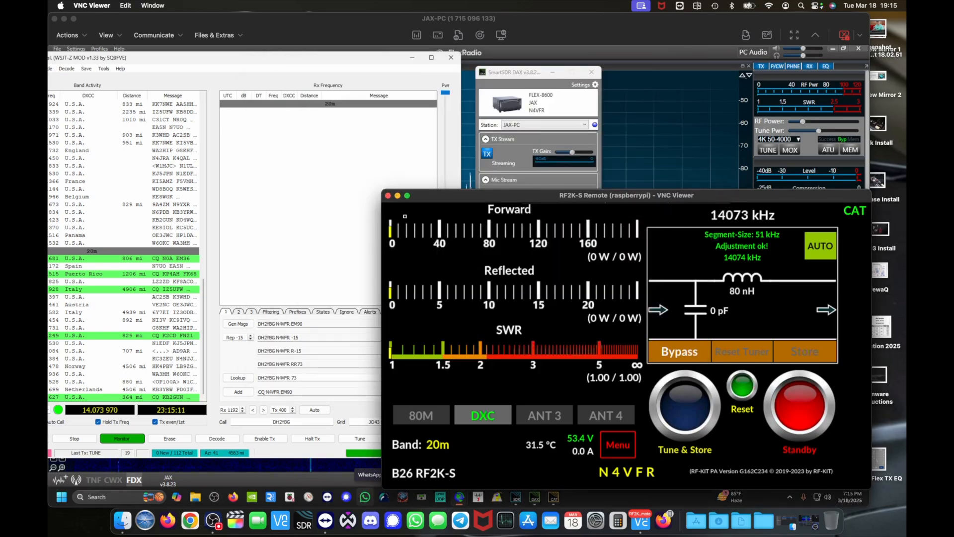
drag(385, 192, 534, 280)
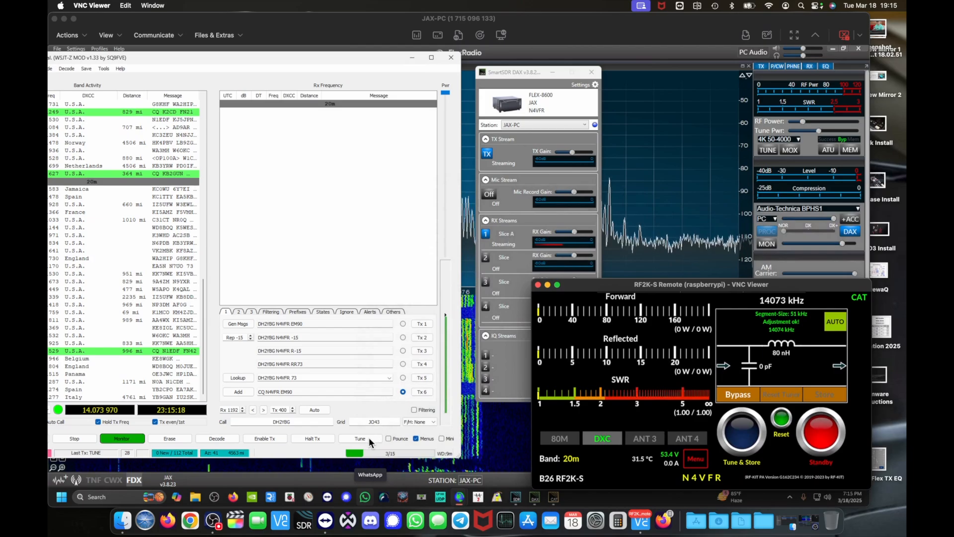
Start another test tune transmission from WSJT-X and stop it
click(369, 440)
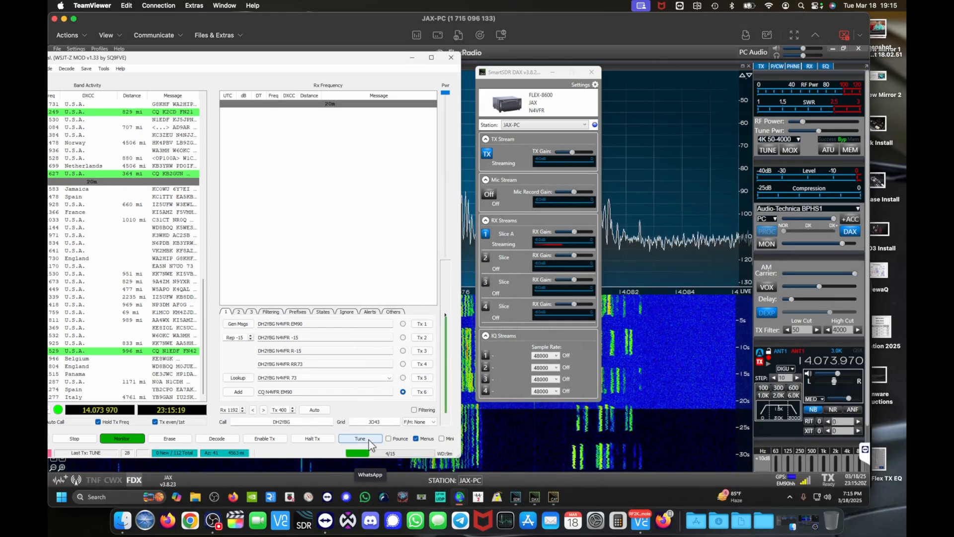
click(369, 440)
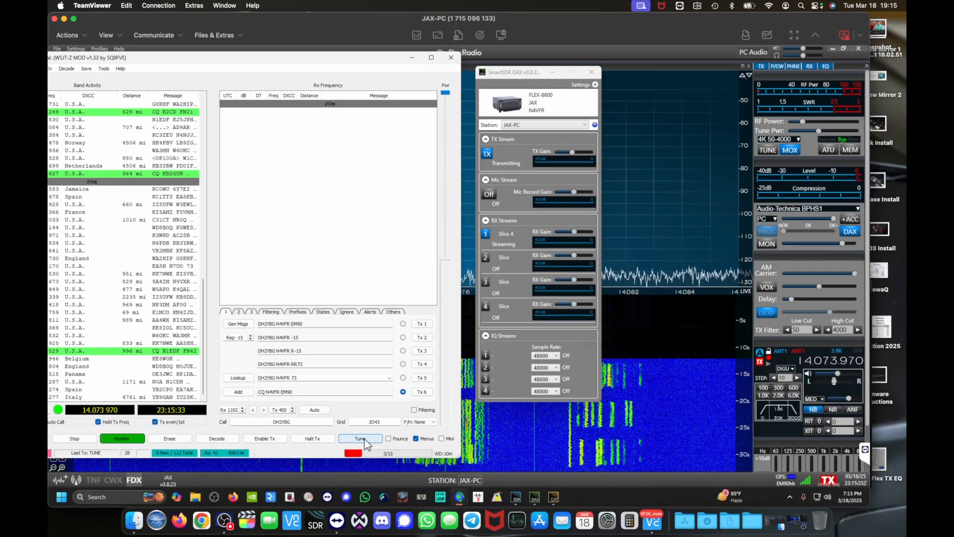
click(364, 439)
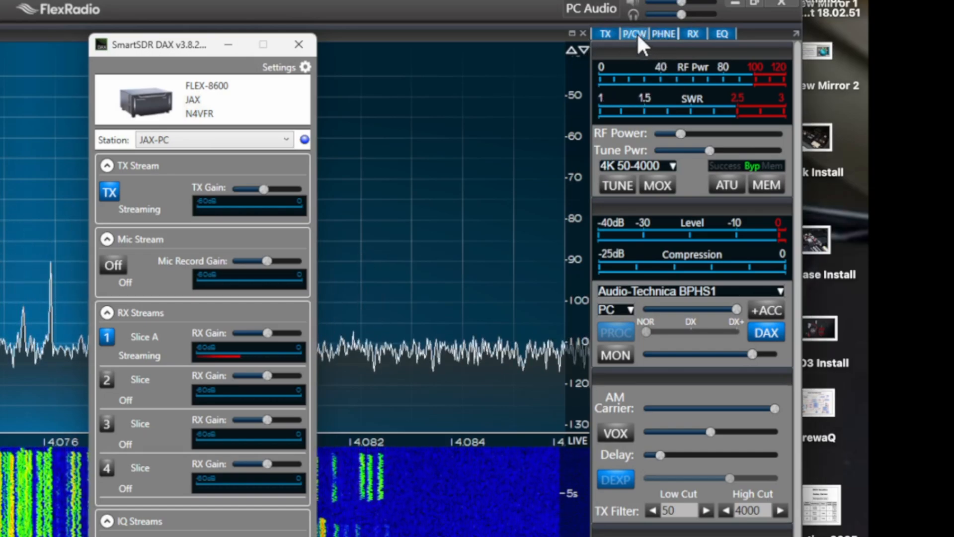
Hide and show the P/CW transmit controls in SmartSDR and bring the DAX window back to the front
click(637, 32)
click(637, 32)
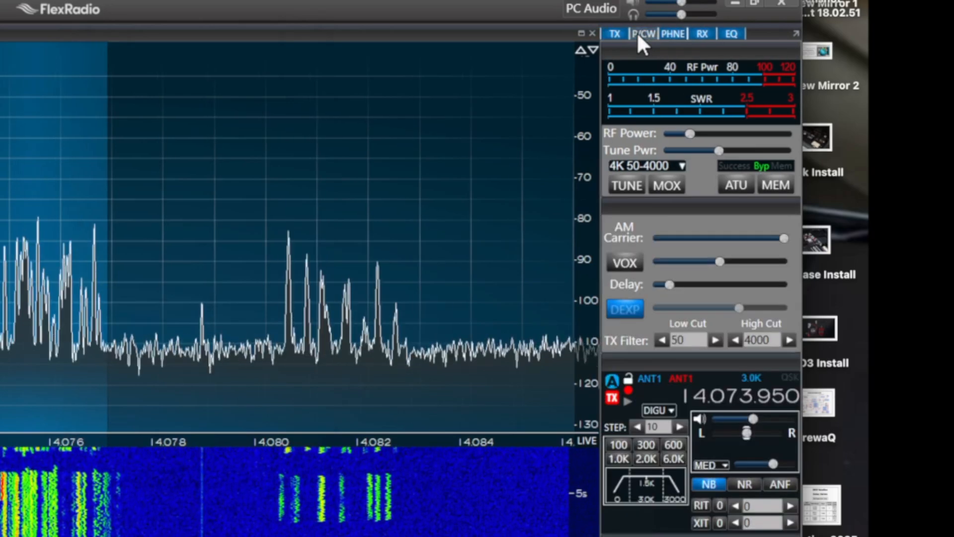
click(638, 34)
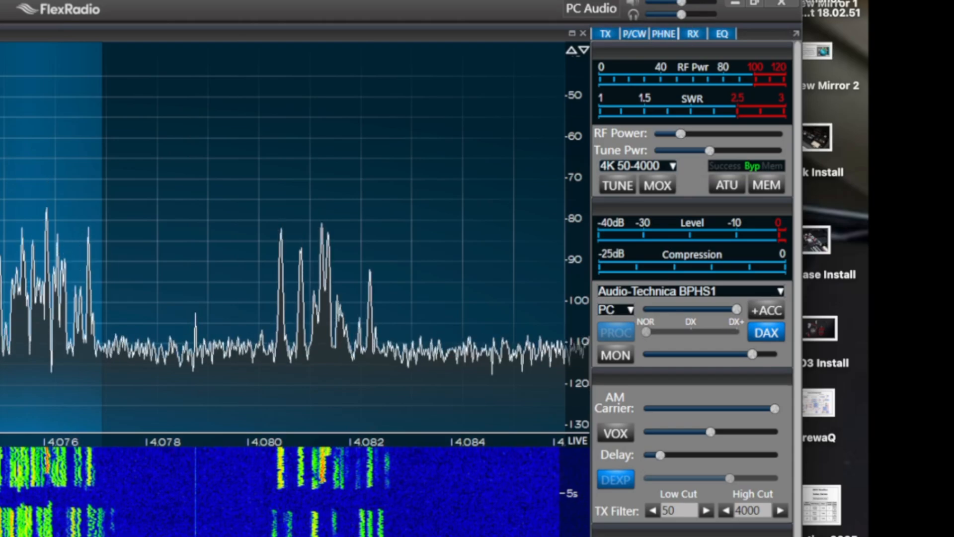
key(alt+Tab)
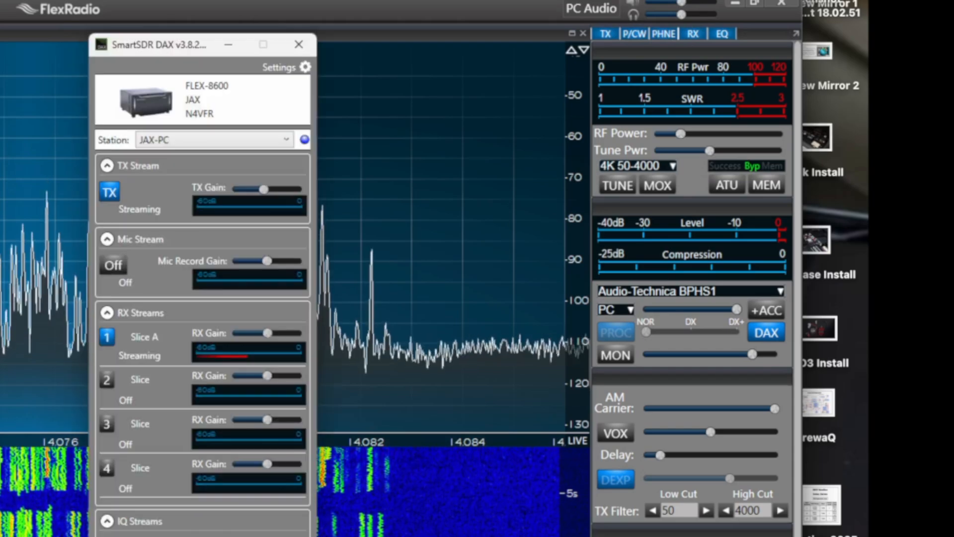
Toggle DAX off and on in the P/CW controls, checking the TX stream in the DAX window, and leave it on
click(765, 332)
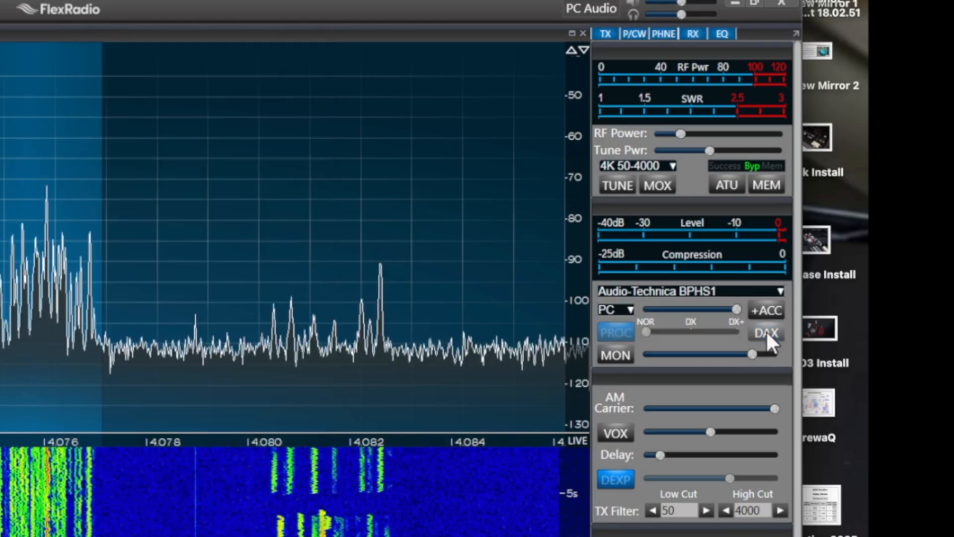
click(765, 331)
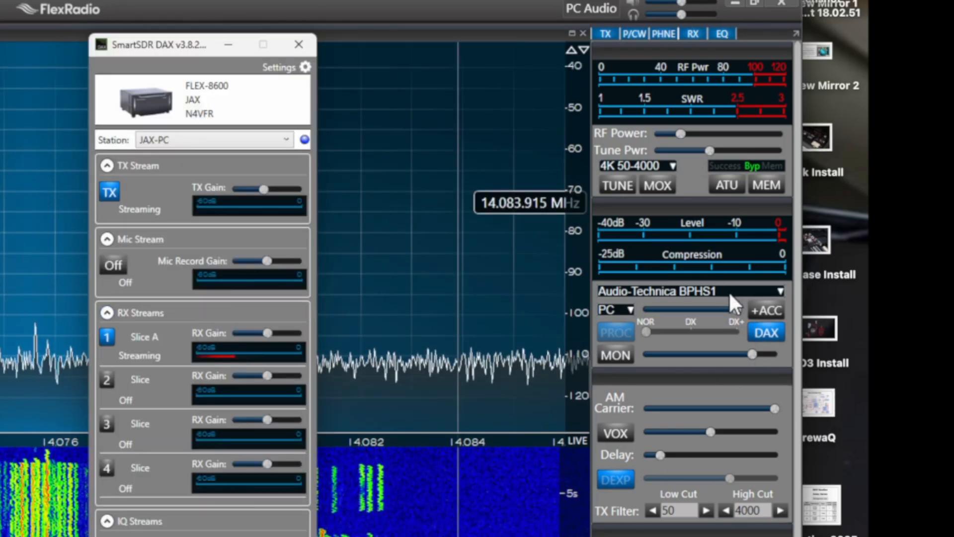
click(767, 332)
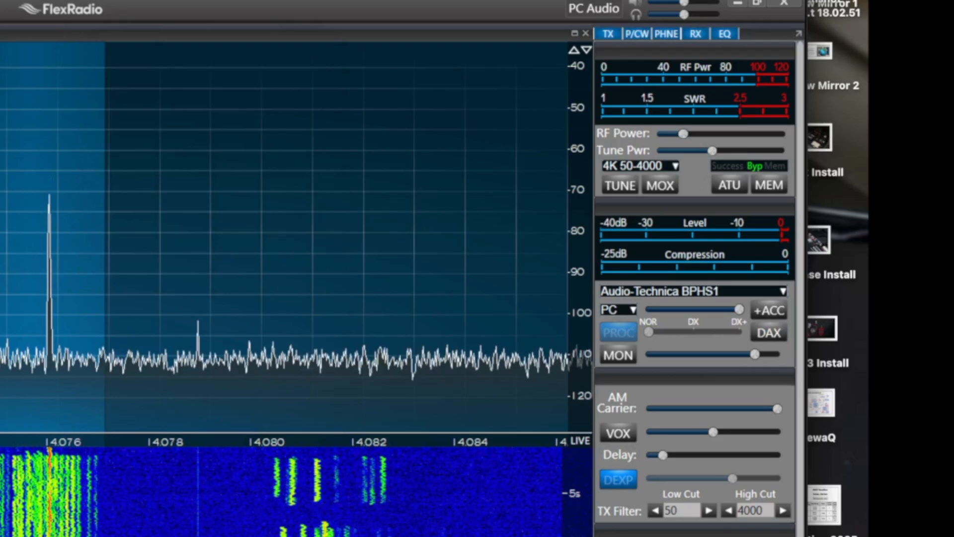
key(alt+Tab)
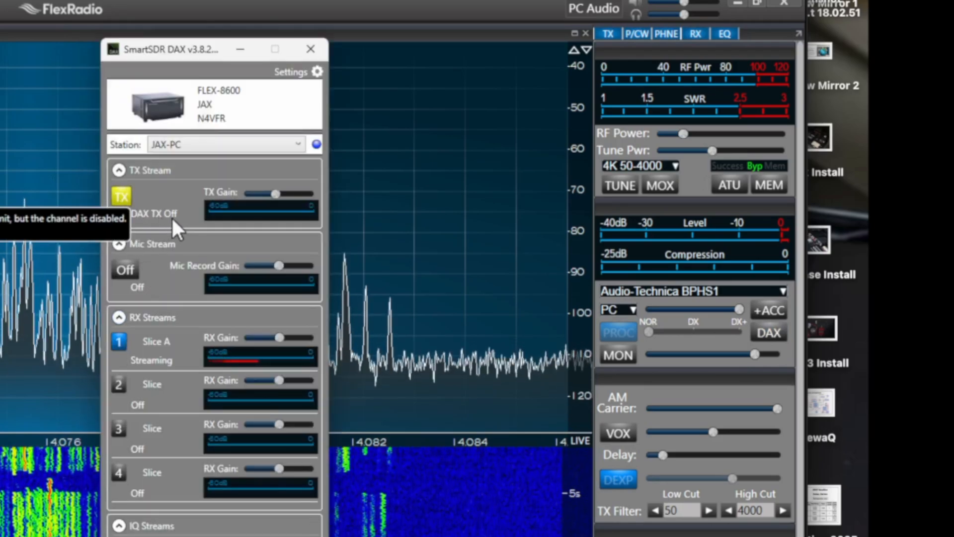
click(768, 331)
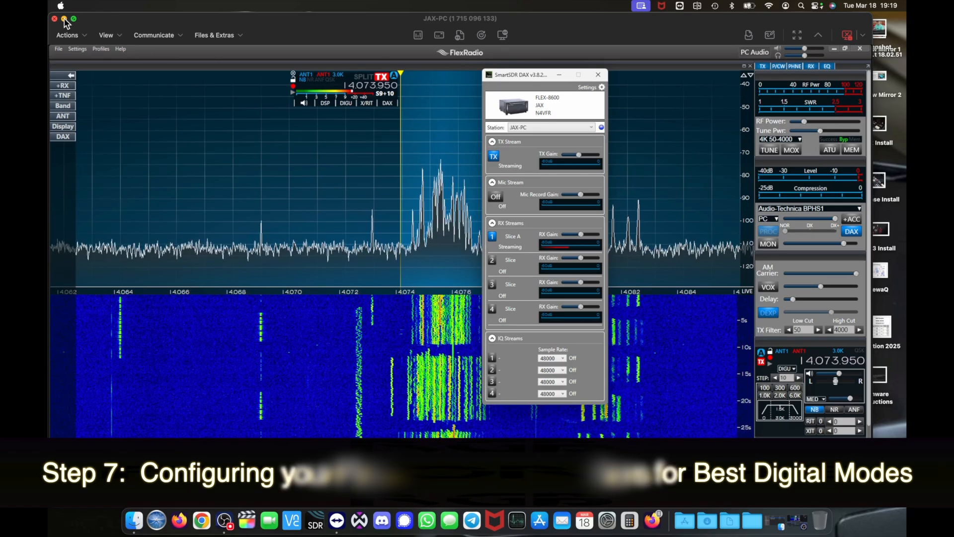
Open SmartSDR's Radio Setup, move it over the panadapter and show its Filters settings
click(59, 49)
mouse_move(75, 49)
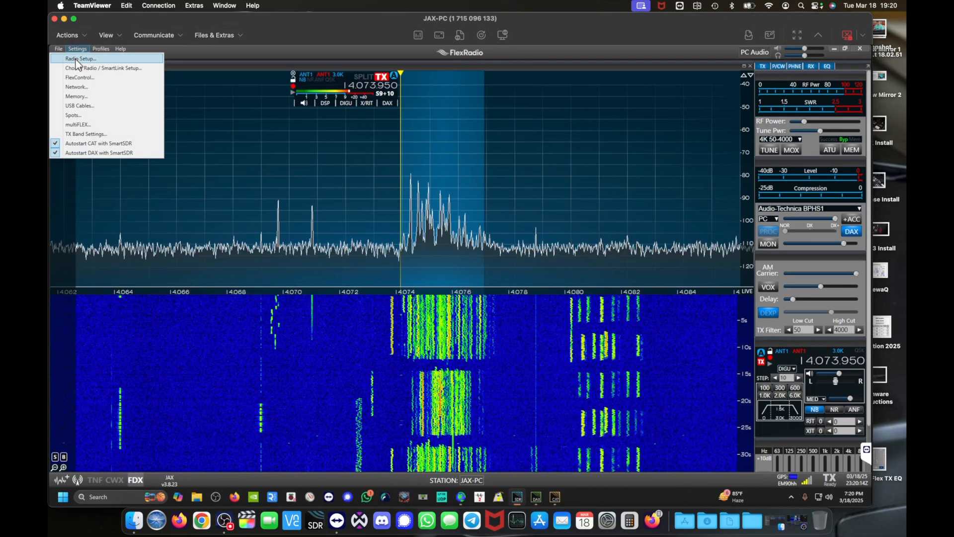
click(77, 59)
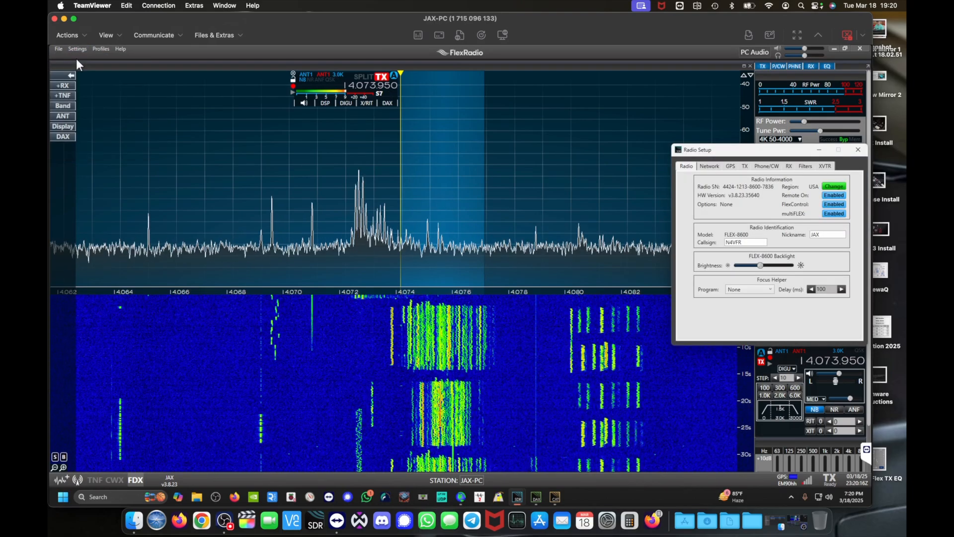
drag(801, 151, 475, 165)
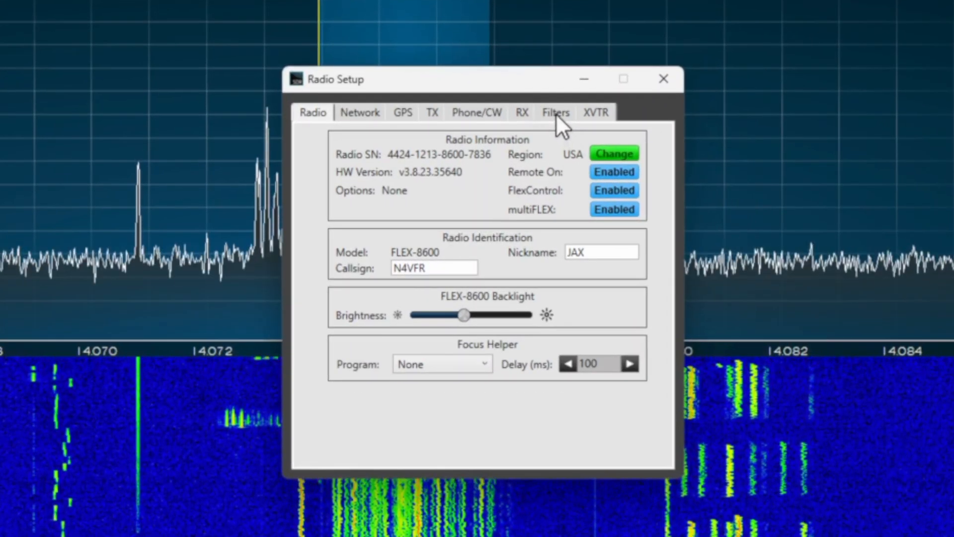
click(556, 112)
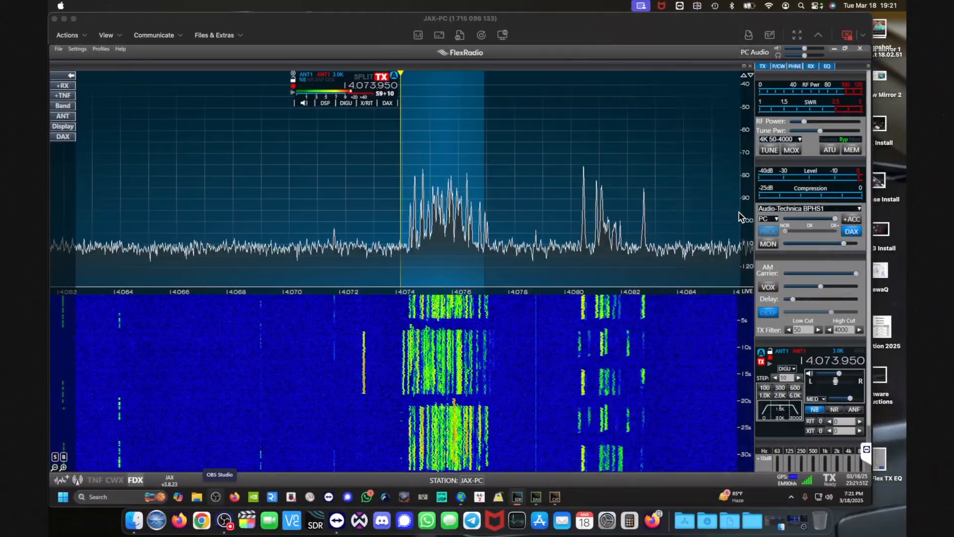
Expand the remote session to full screen and restore SmartSDR to a smaller window
click(73, 18)
double_click(258, 46)
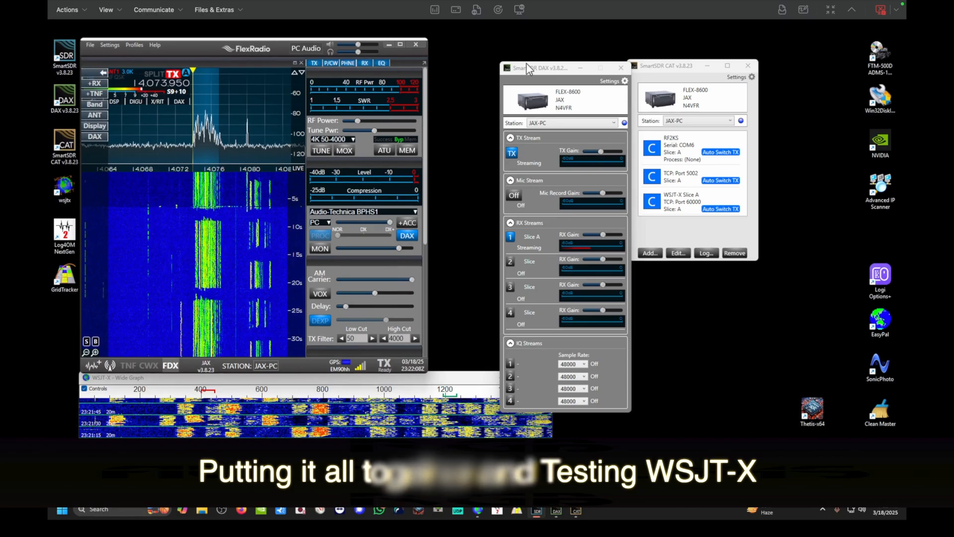
Minimize the SmartSDR DAX and CAT windows and close the WSJT-X Wide Graph
drag(535, 66, 529, 63)
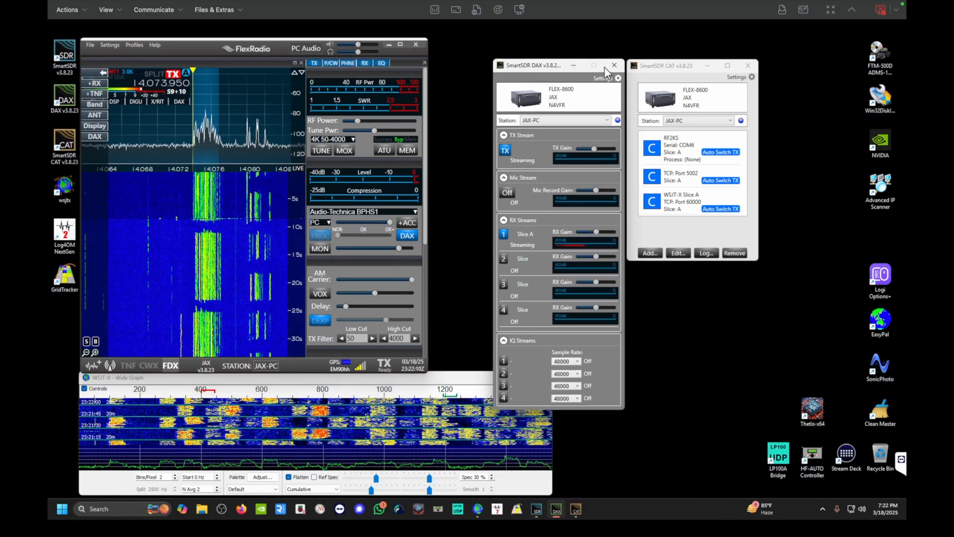
click(575, 65)
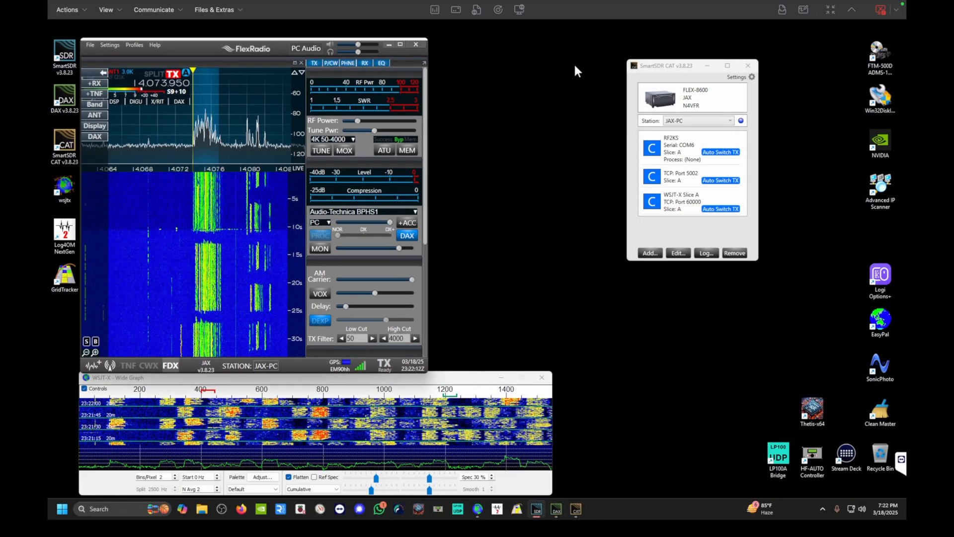
click(710, 67)
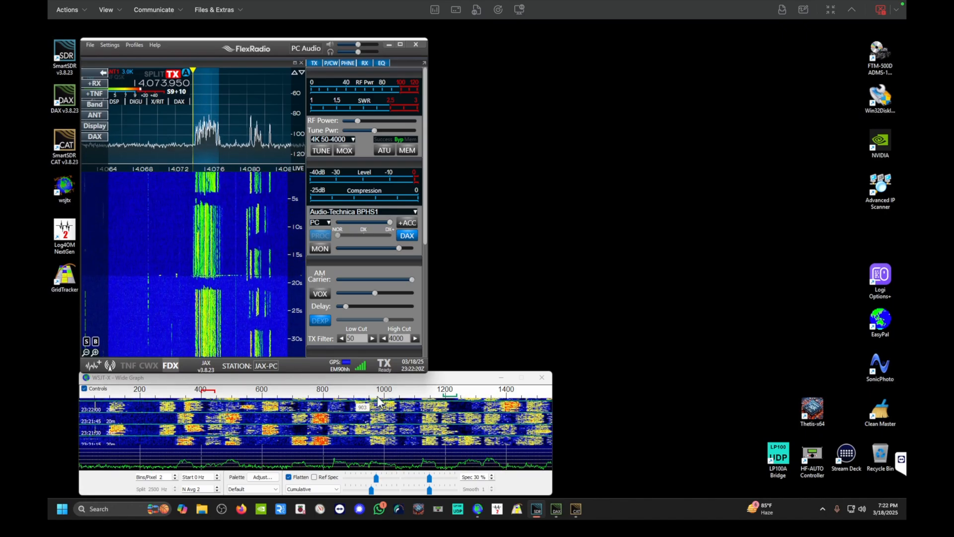
click(543, 378)
click(543, 378)
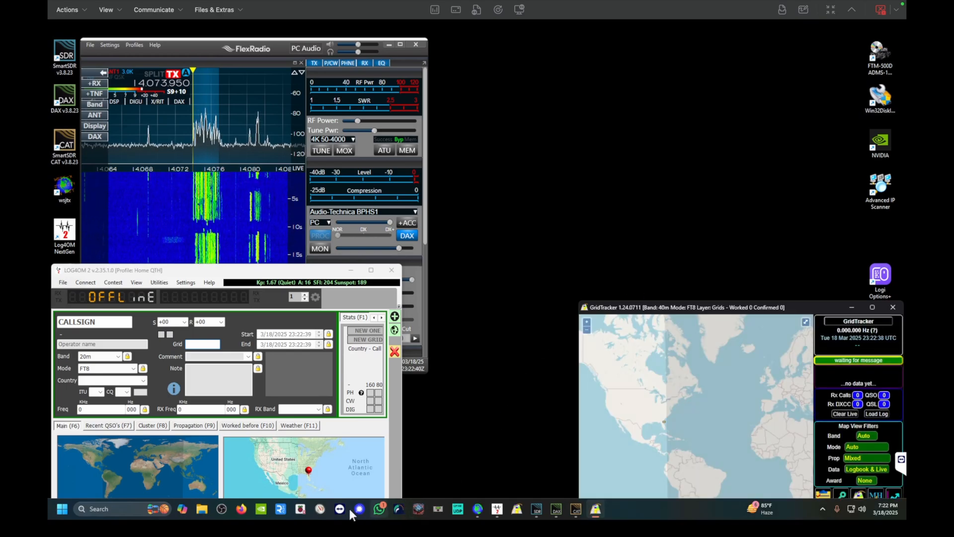
Bring the main WSJT-X window to the front and position it beside SmartSDR and Log4OM
click(478, 510)
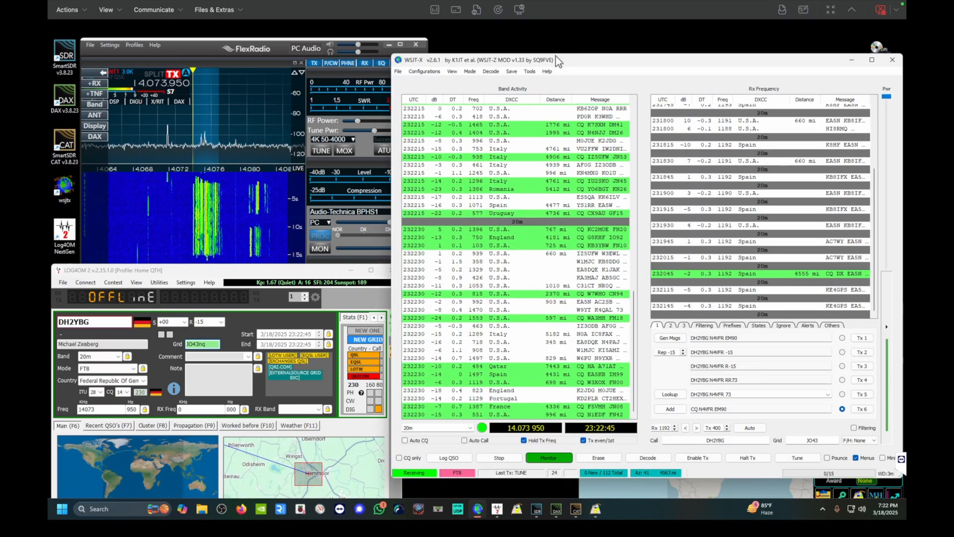
drag(557, 54, 557, 37)
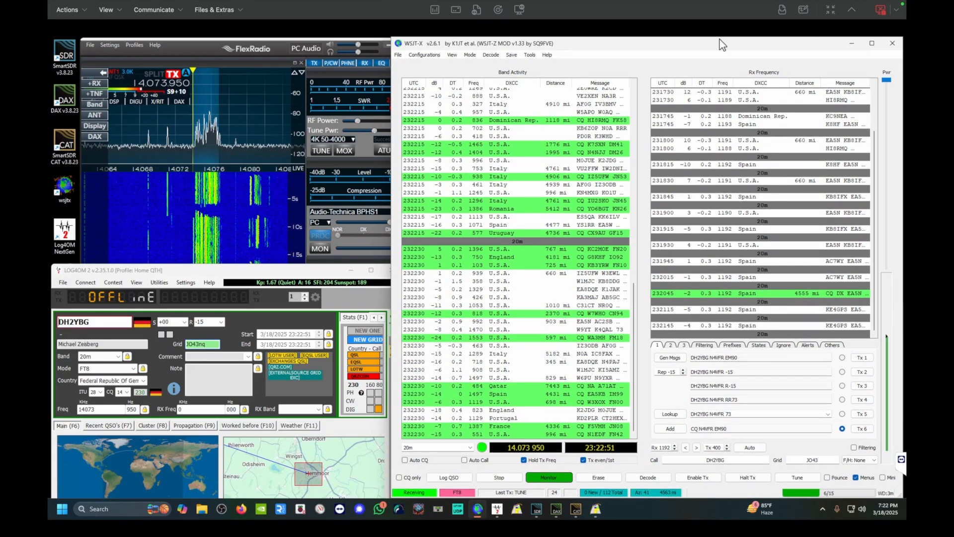
drag(721, 46, 698, 91)
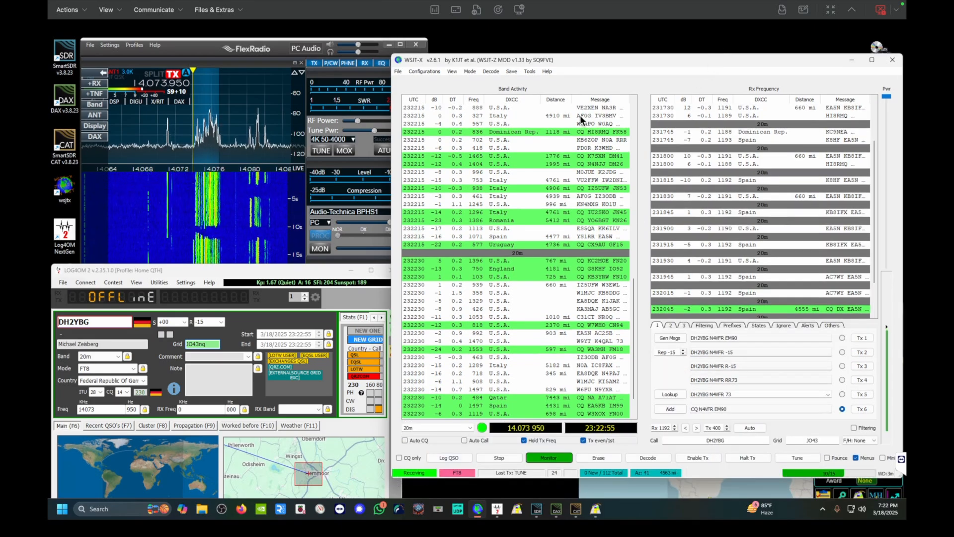
drag(564, 61, 567, 51)
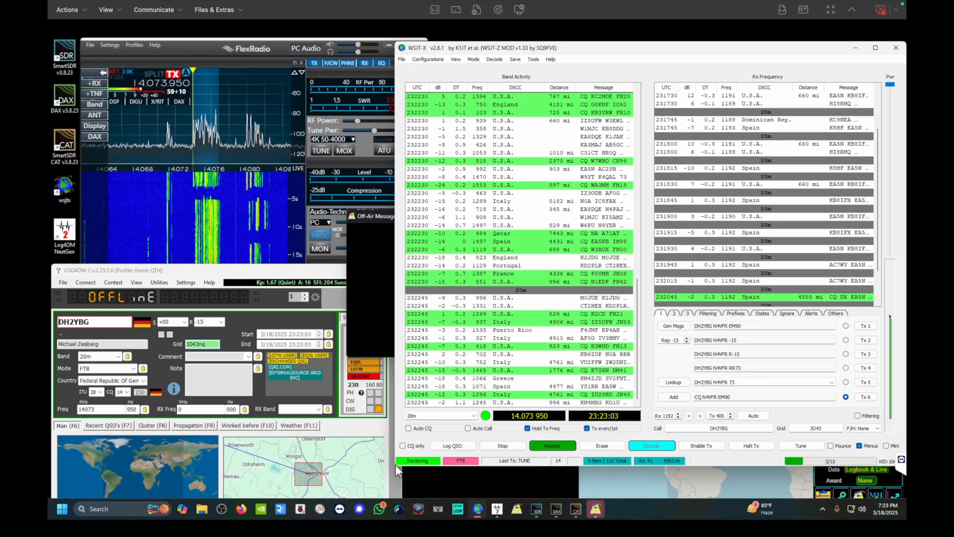
Clear GridTracker's live data and close its Off-Air Message Service window, then return to Log4OM and WSJT-X
click(619, 473)
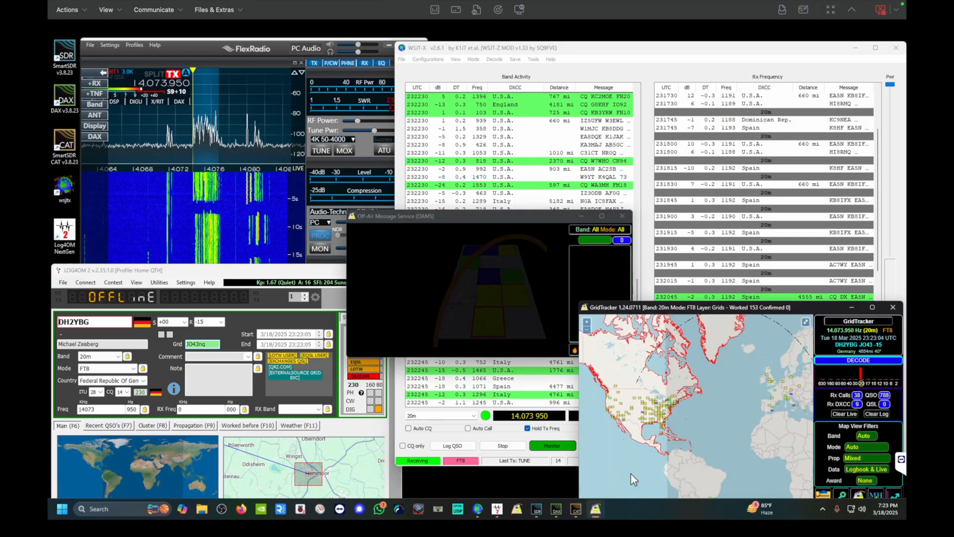
click(851, 413)
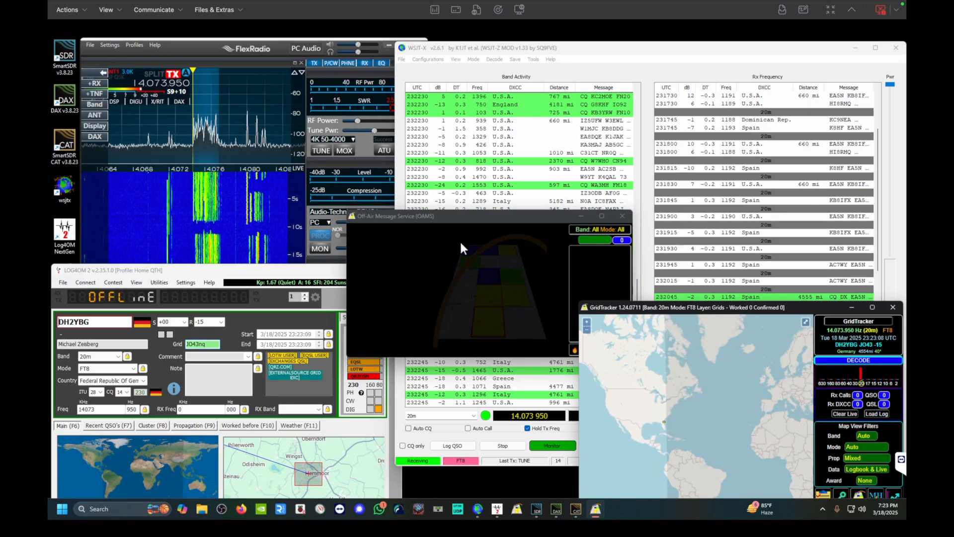
click(472, 216)
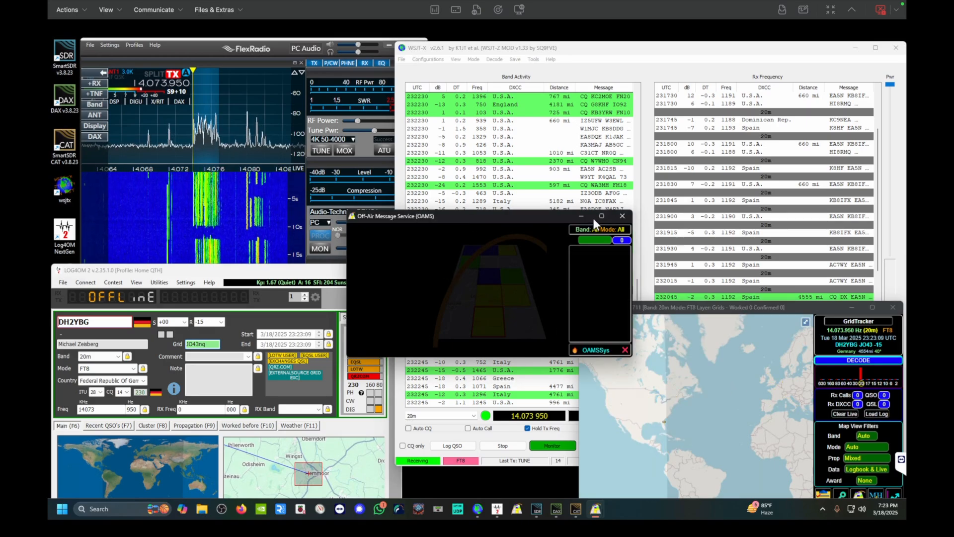
click(622, 217)
click(299, 273)
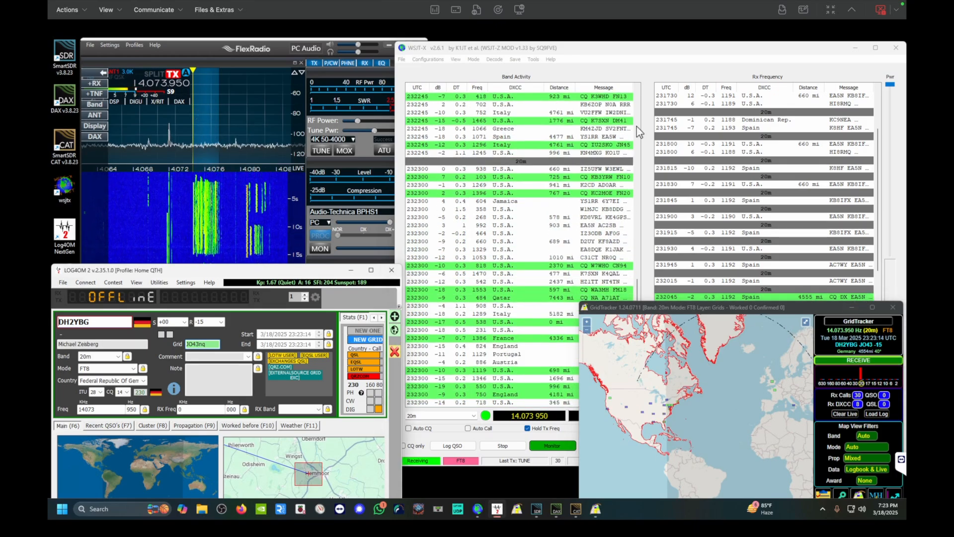
click(653, 62)
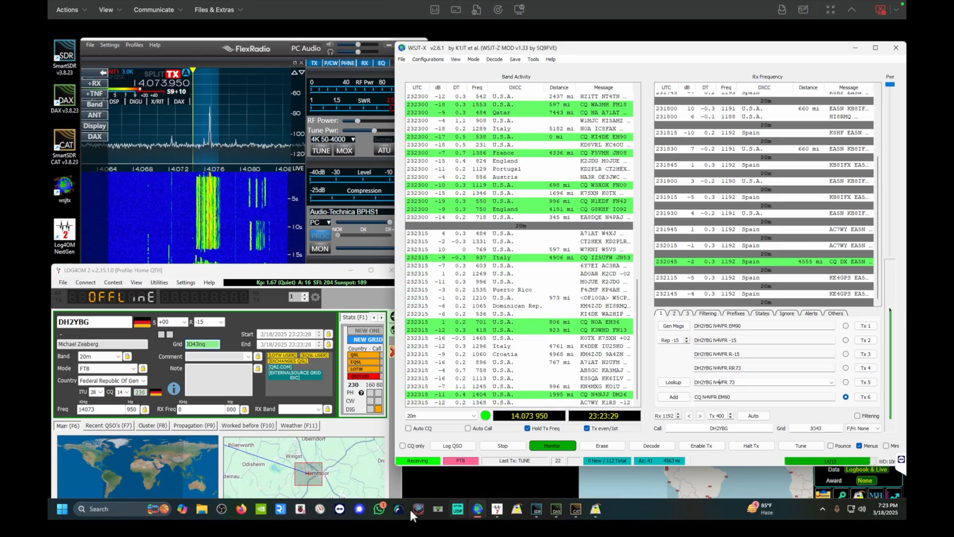
Connect to RF2K-S Remote in RealVNC Viewer, shrink its window over WSJT-X and close the connection list
click(280, 509)
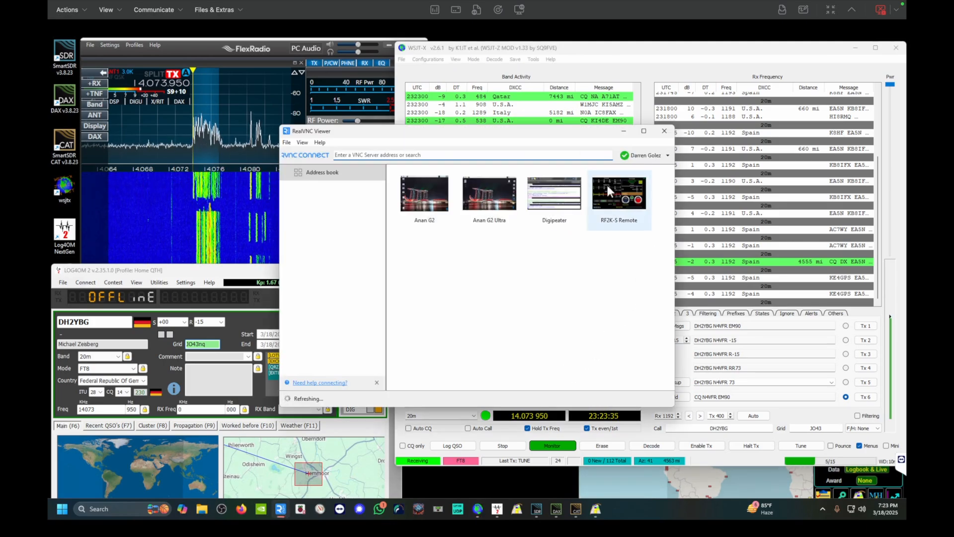
double_click(609, 190)
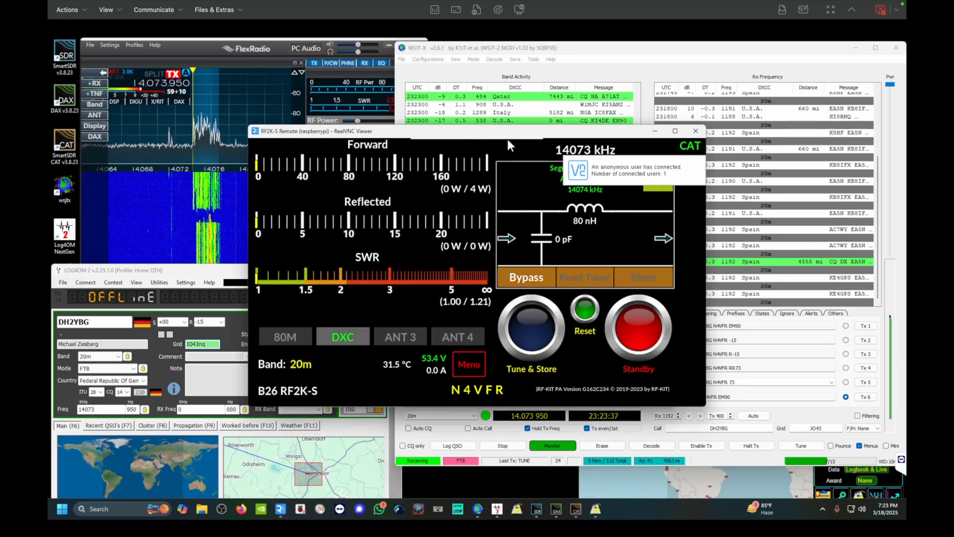
drag(442, 134, 646, 240)
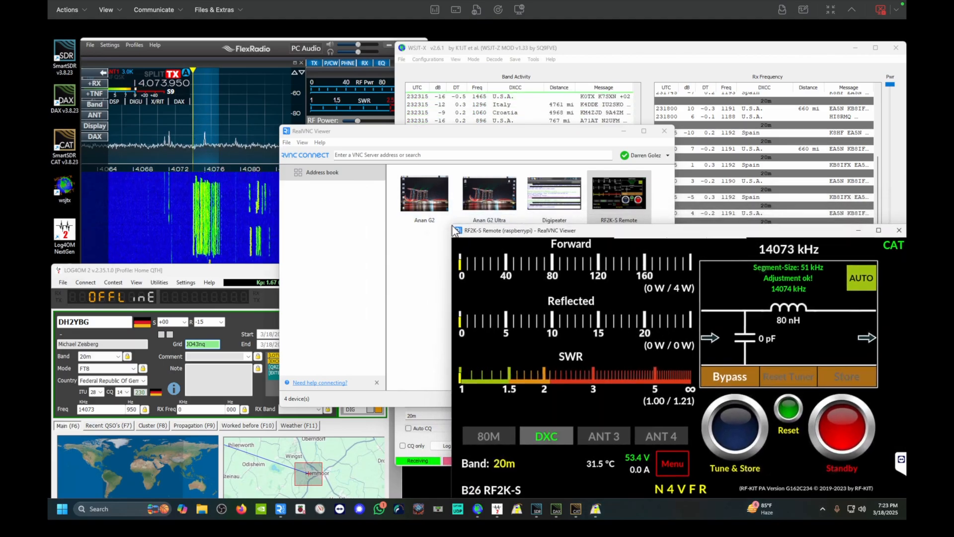
drag(453, 223, 661, 294)
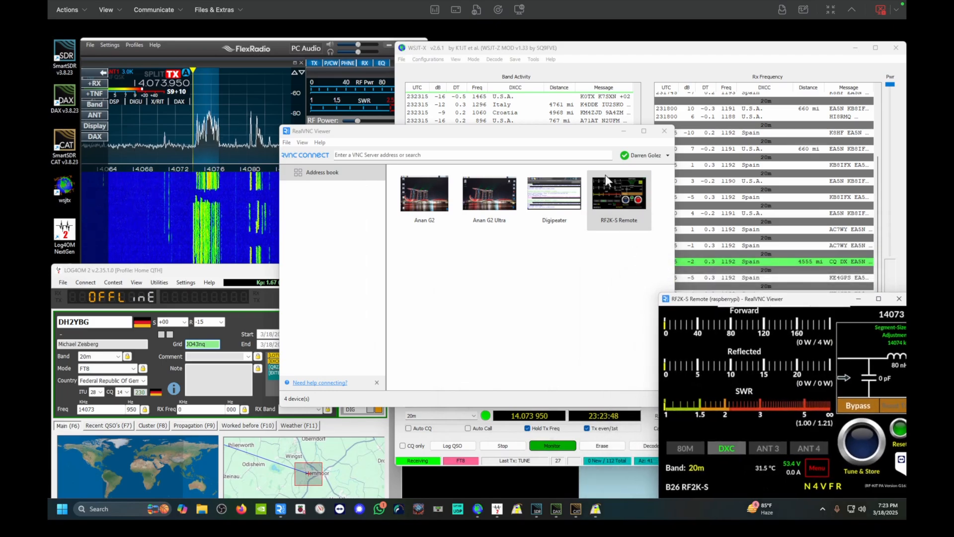
click(665, 132)
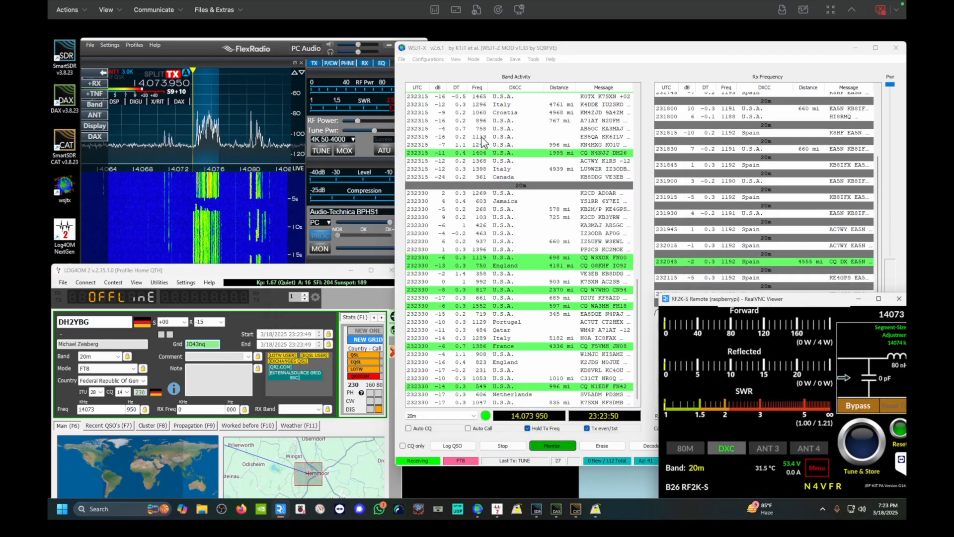
Run a test tune transmission from WSJT-X with the amplifier in standby, check the RF2K-S meters, and stop it
click(267, 51)
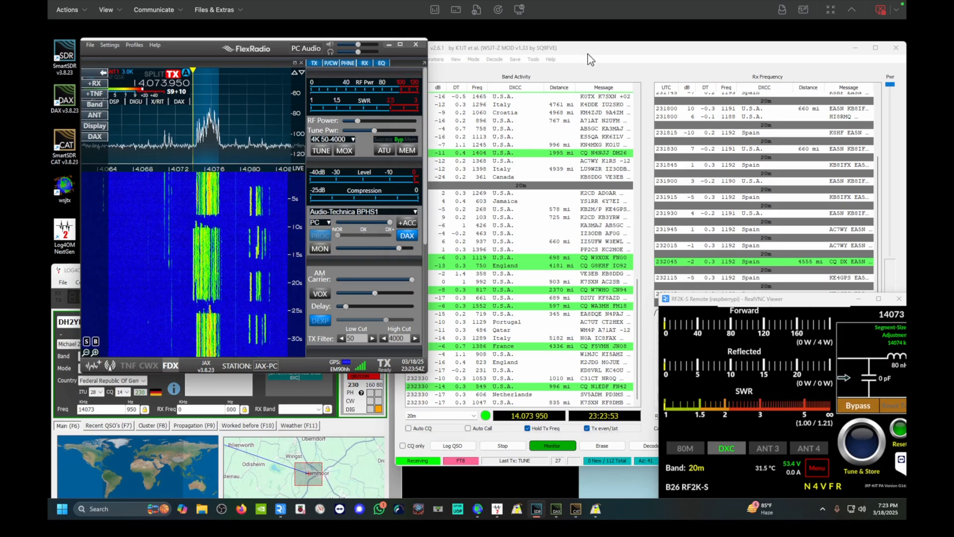
click(590, 60)
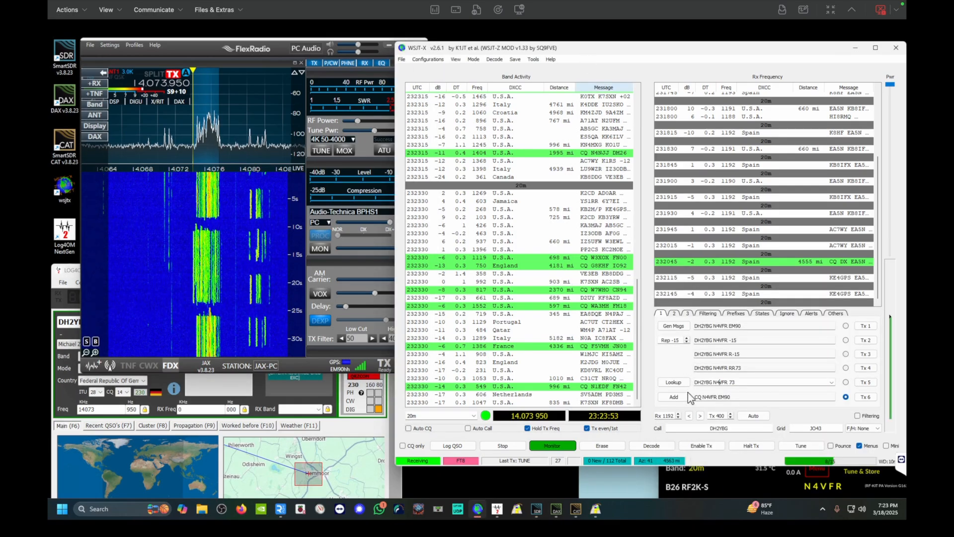
click(790, 447)
click(761, 478)
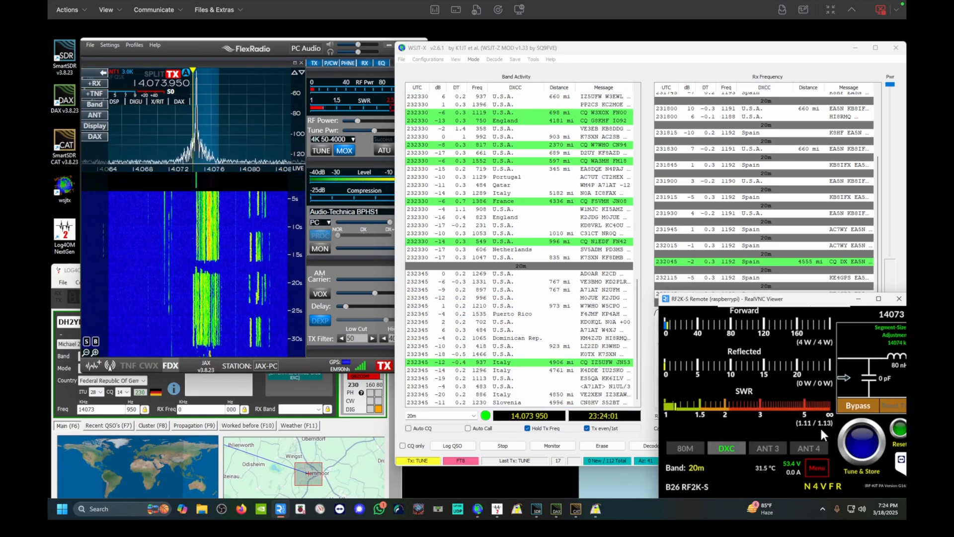
click(645, 386)
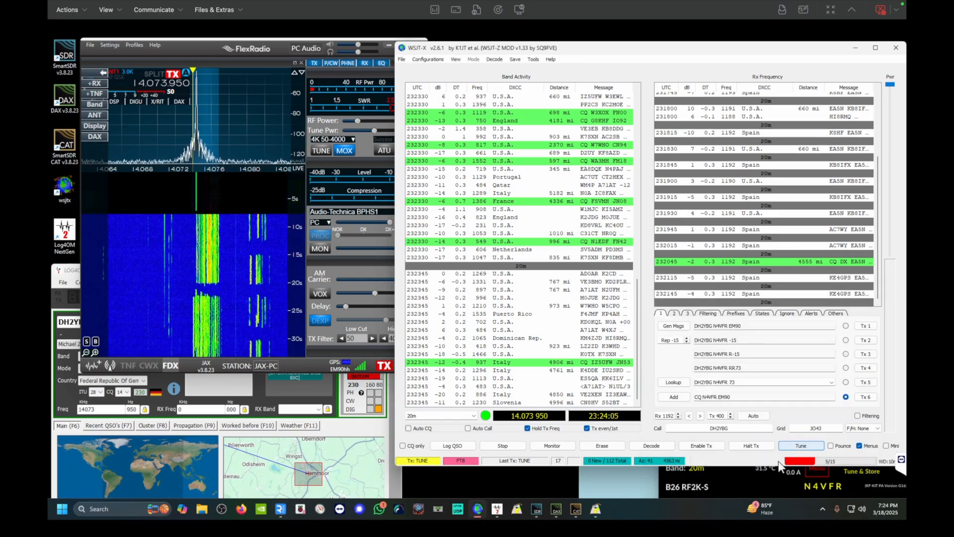
click(757, 479)
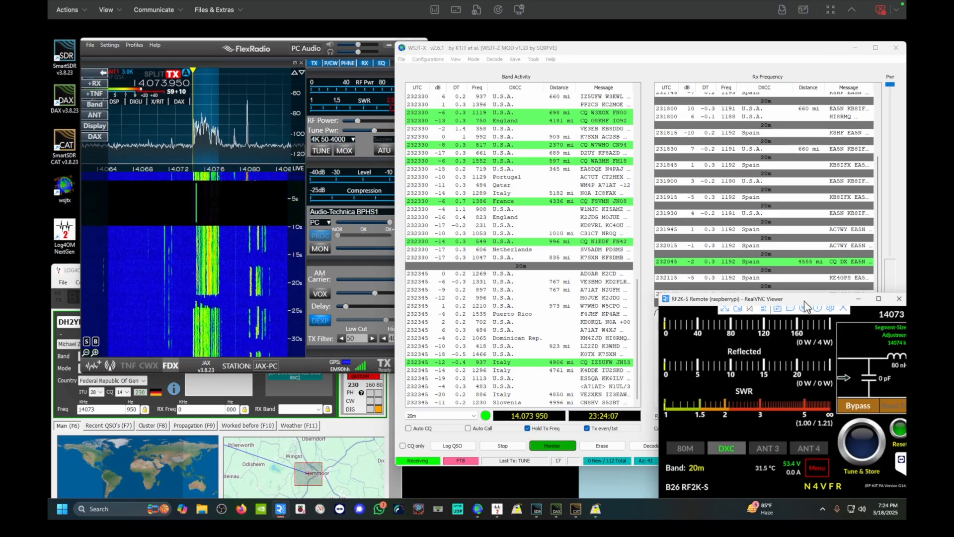
Resize the RF2K-S Remote window to fit all its controls and switch the amplifier from Standby to Operate
drag(805, 305, 777, 305)
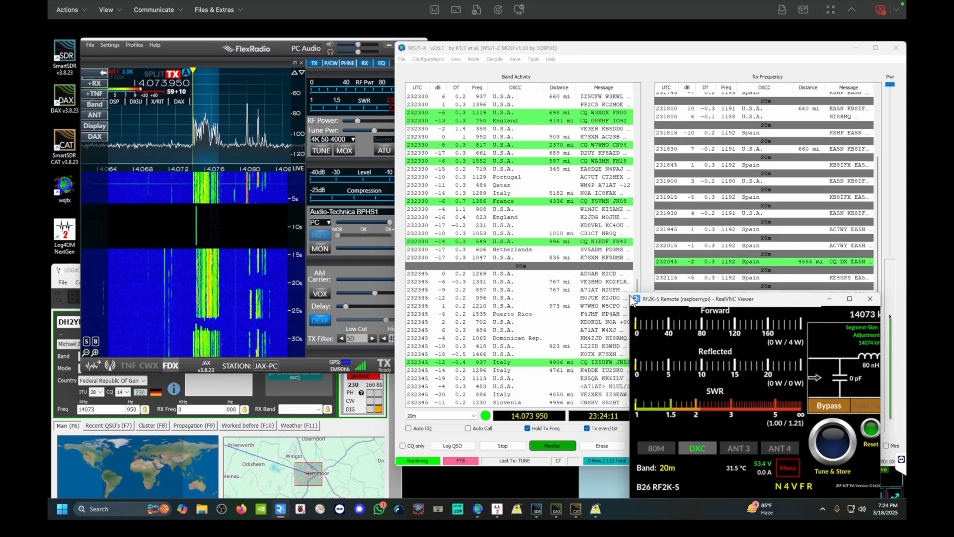
drag(627, 291, 605, 306)
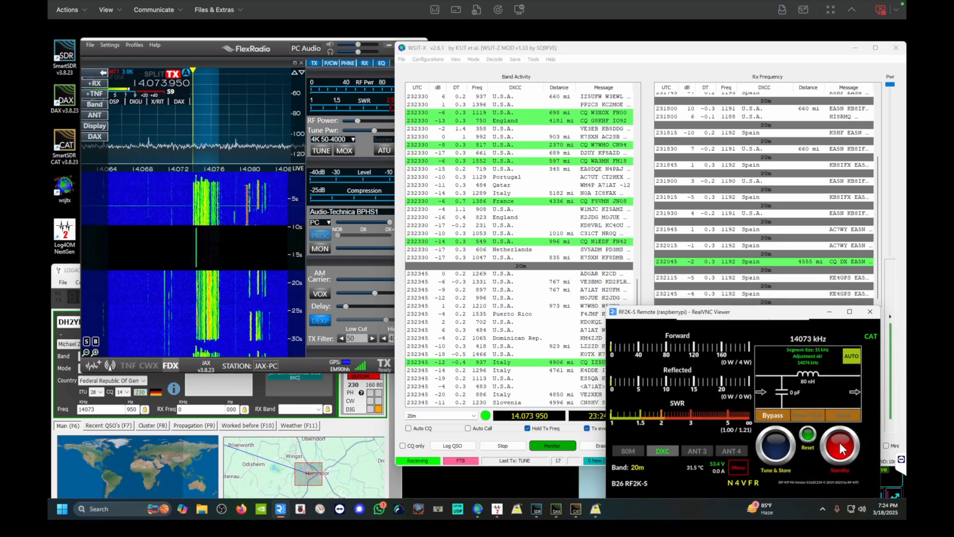
click(839, 442)
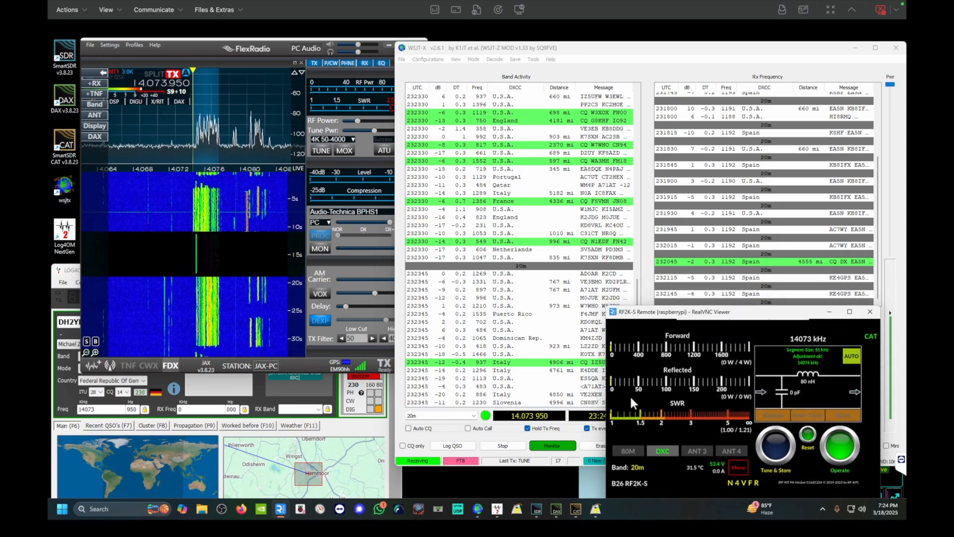
Run a test tune transmission from WSJT-X with the amplifier in Operate, check the RF2K-S power and SWR meters, and halt the transmission
click(482, 462)
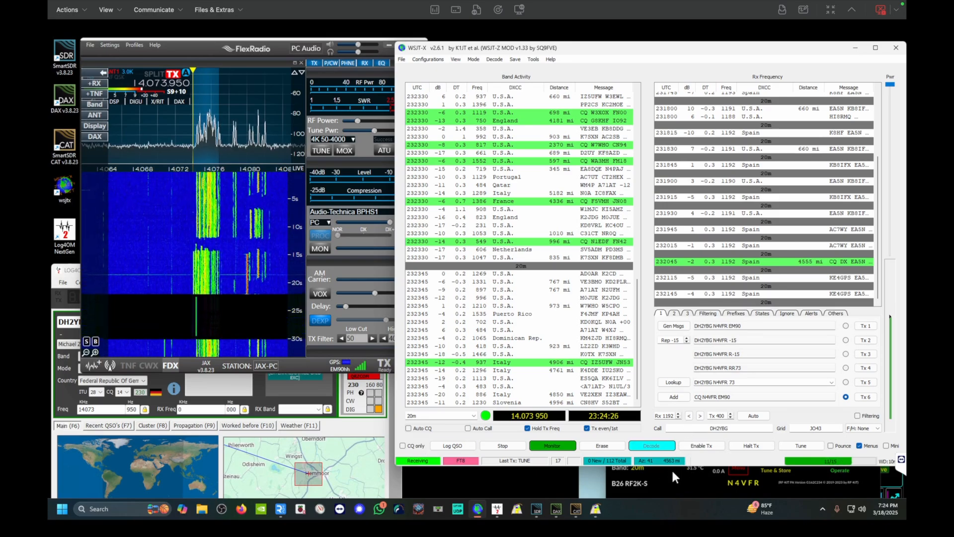
click(800, 448)
click(702, 481)
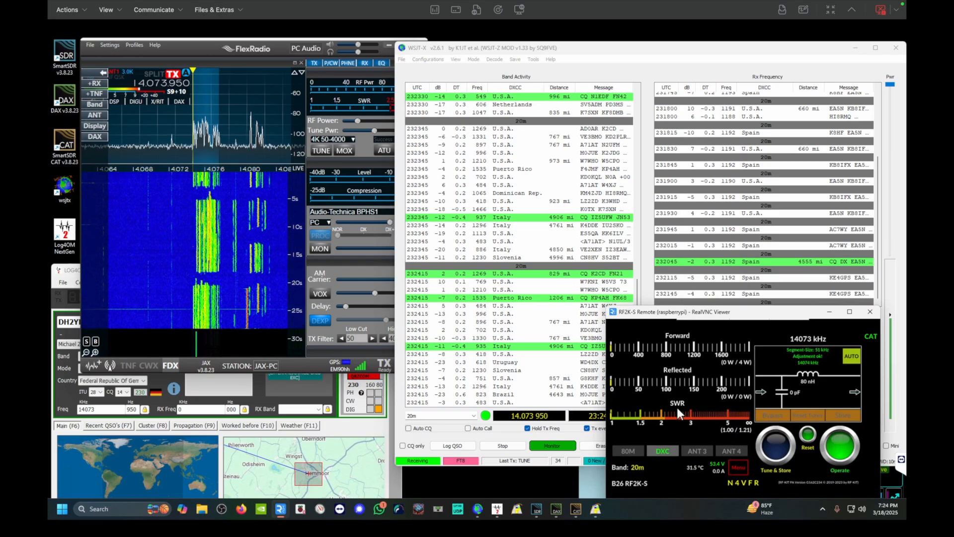
click(590, 444)
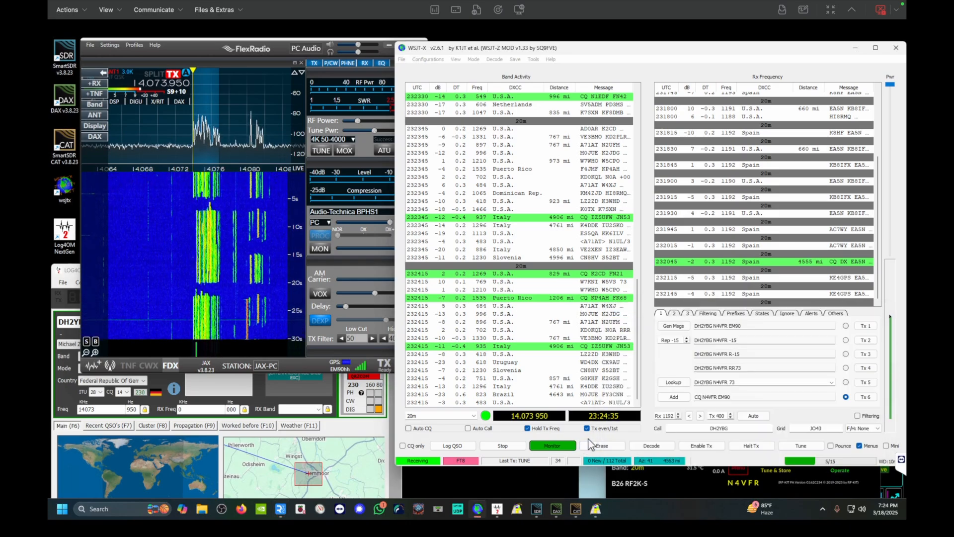
click(801, 445)
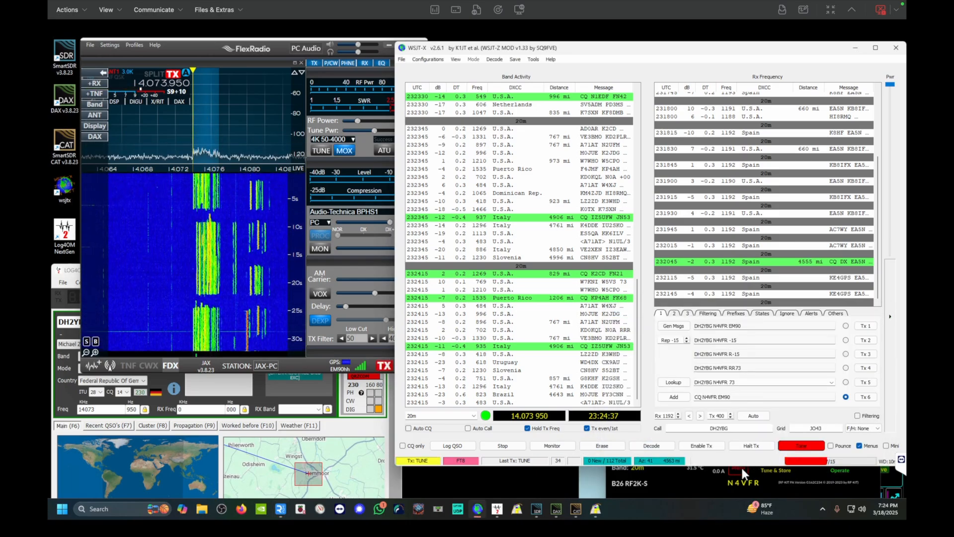
click(700, 481)
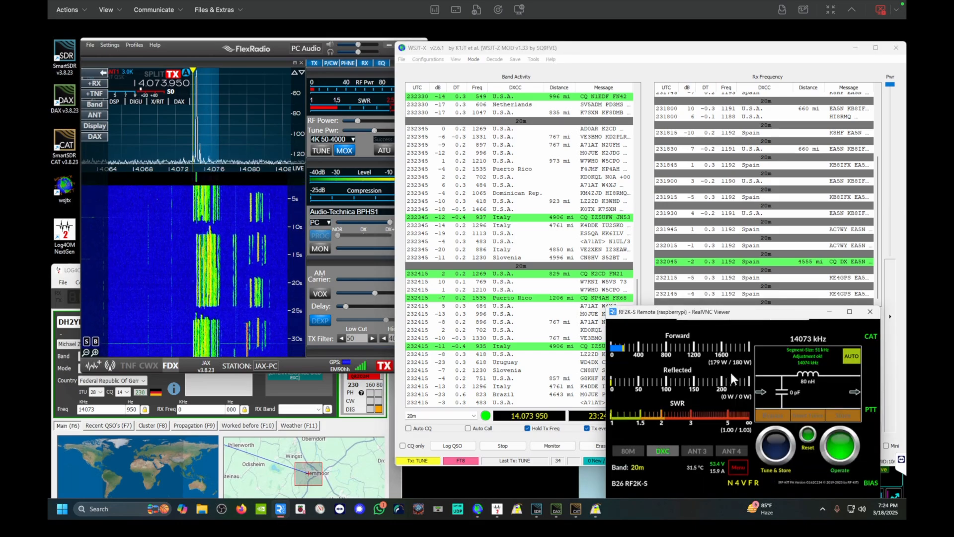
click(566, 433)
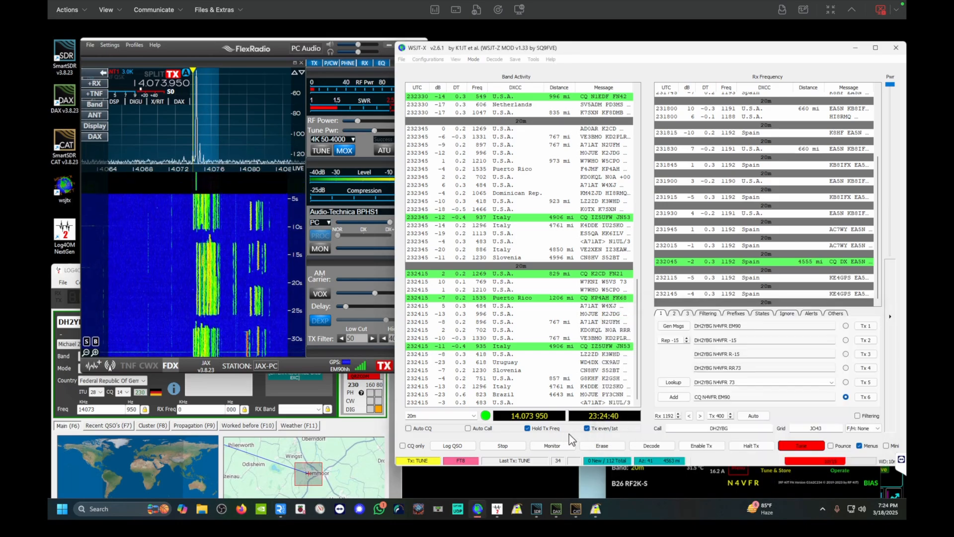
click(747, 443)
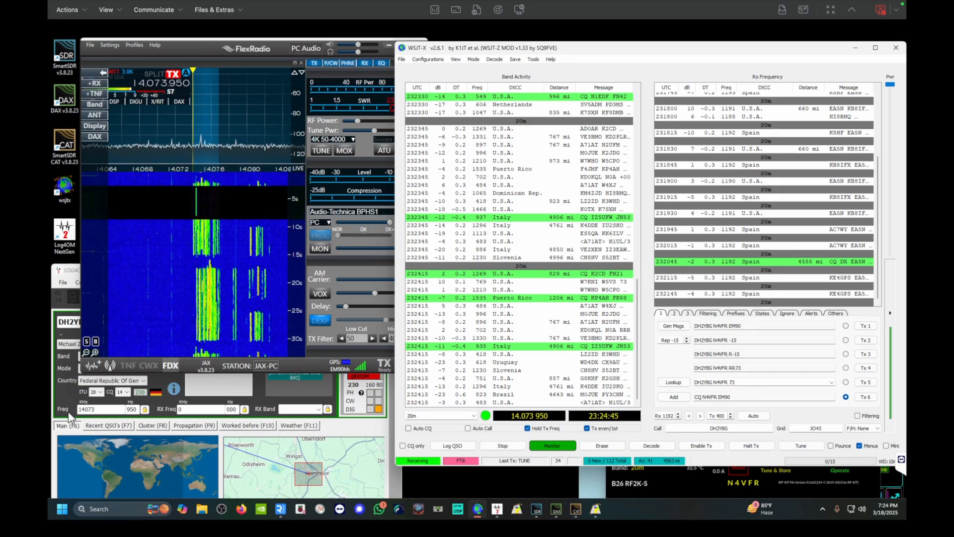
Show the recent QSOs list in Log4OM and clear the callsign from the entry form
click(100, 425)
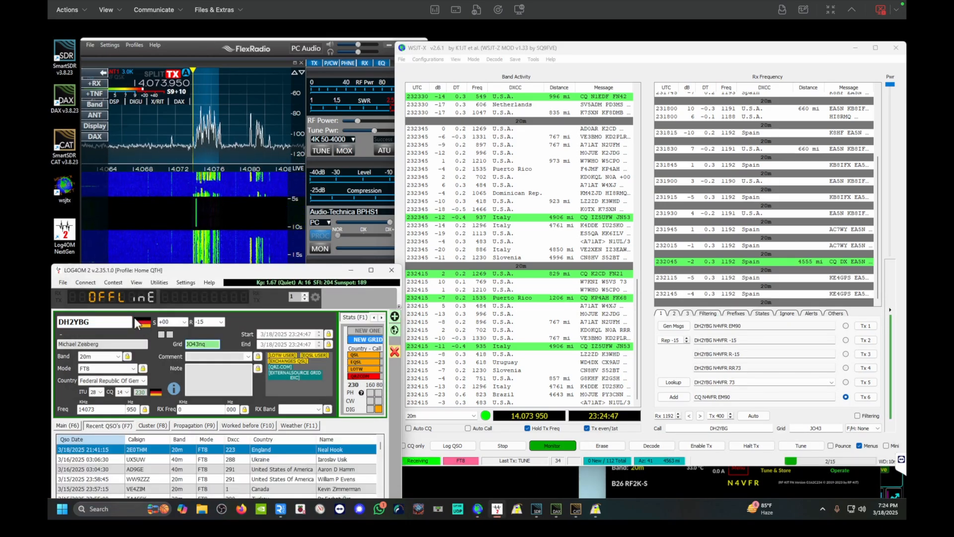
double_click(119, 321)
key(BackSpace)
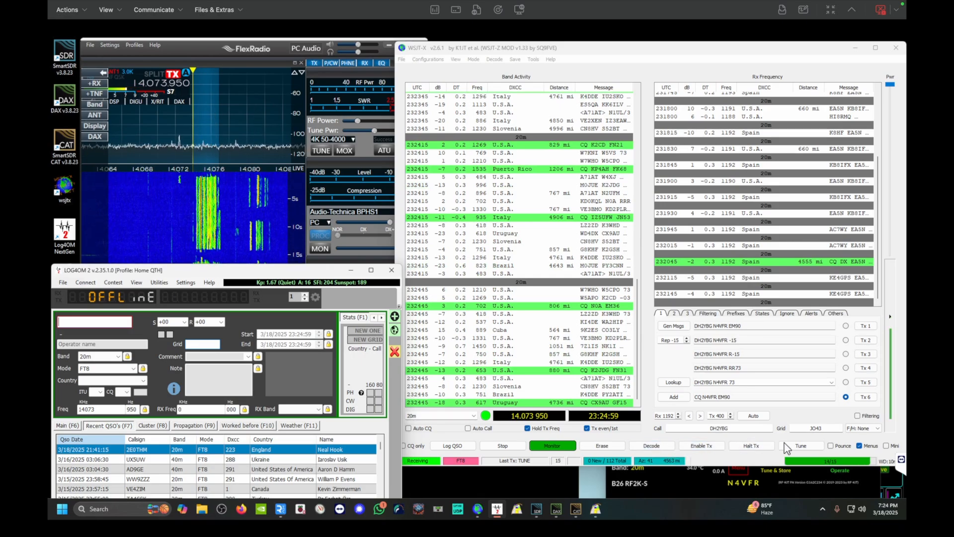
Enable transmission of the standard CQ message in WSJT-X, check the amplifier's RF2K-S meters, and return to WSJT-X
click(700, 446)
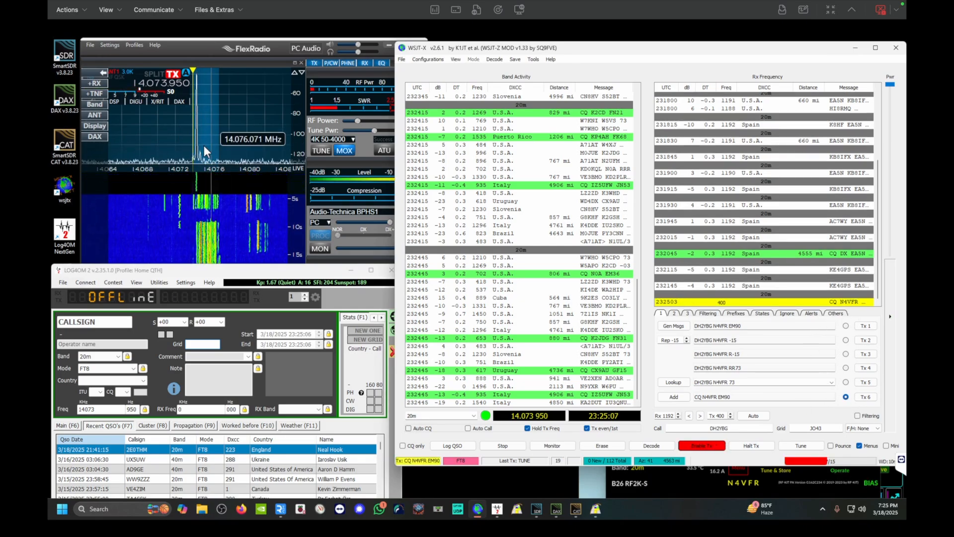
click(663, 476)
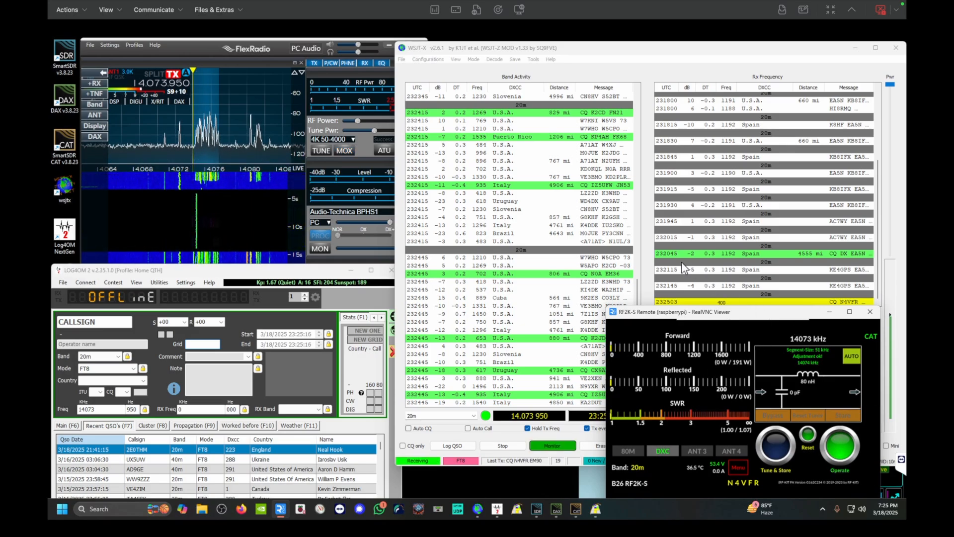
click(645, 255)
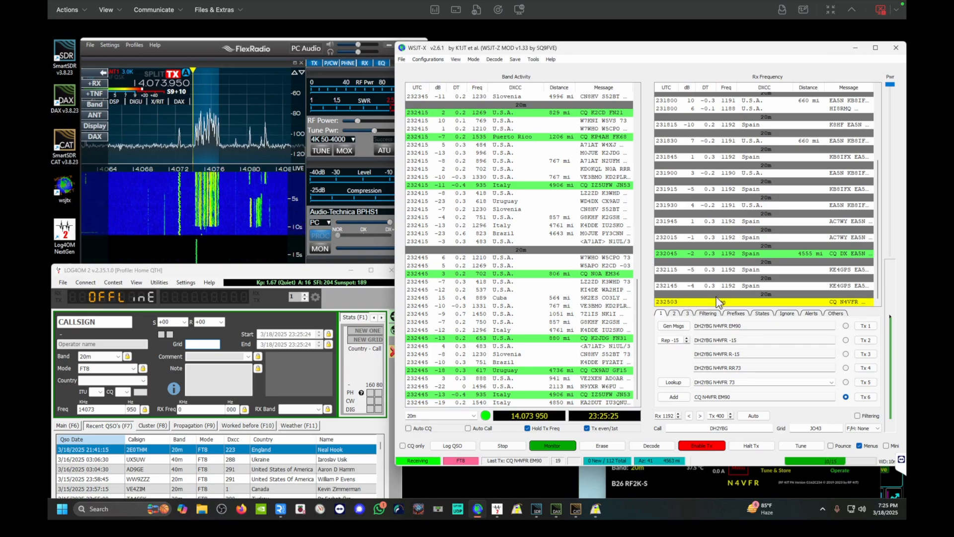
click(305, 53)
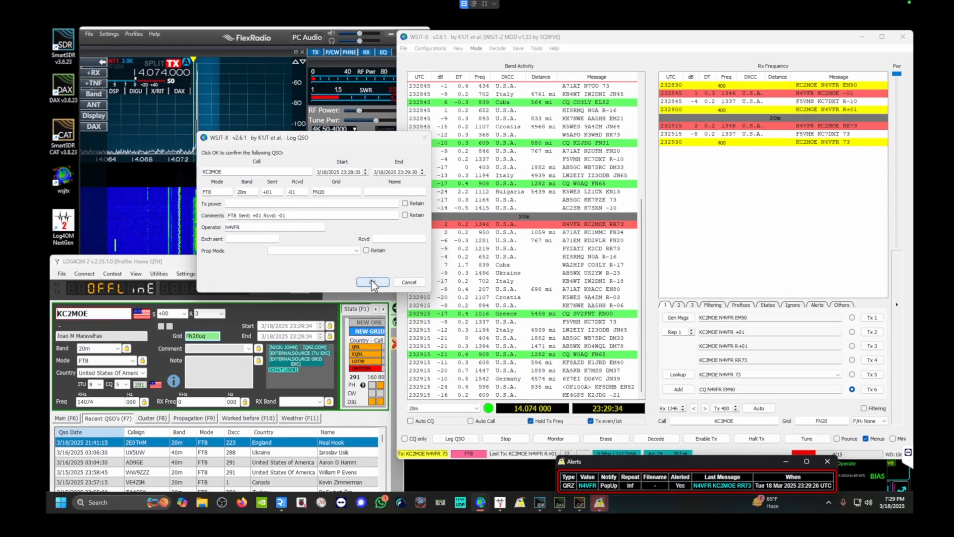
Confirm logging of the completed 20m FT8 contact in WSJT-X and check its entry in Log4OM's recent QSOs
click(372, 282)
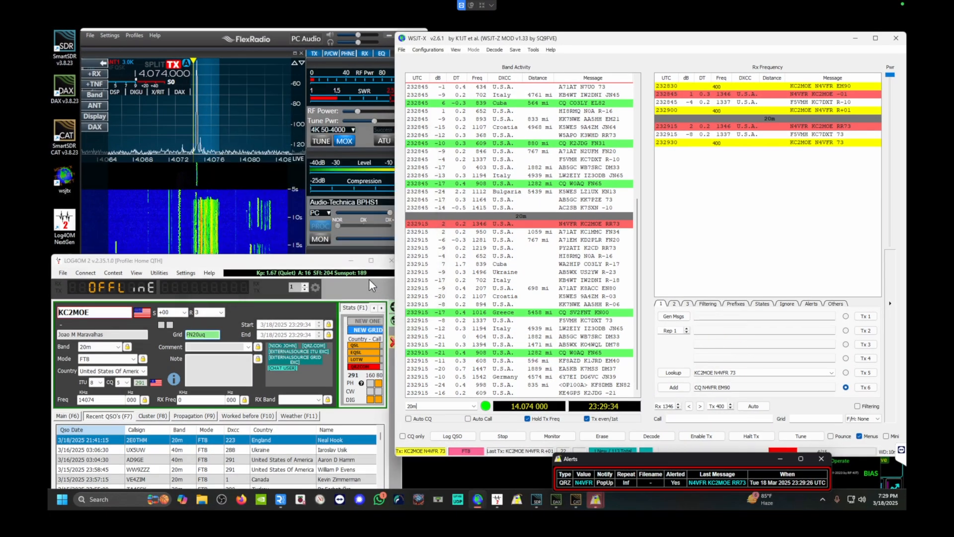
click(103, 449)
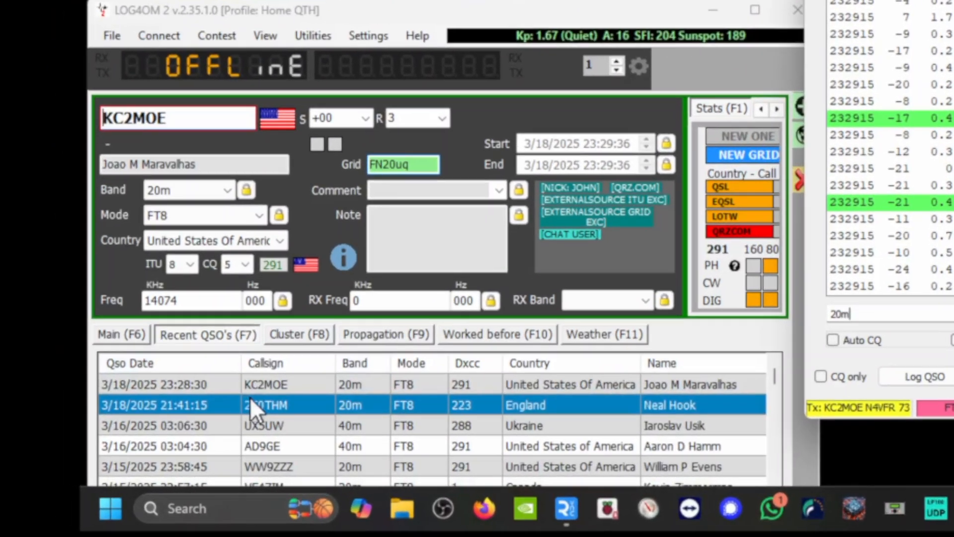